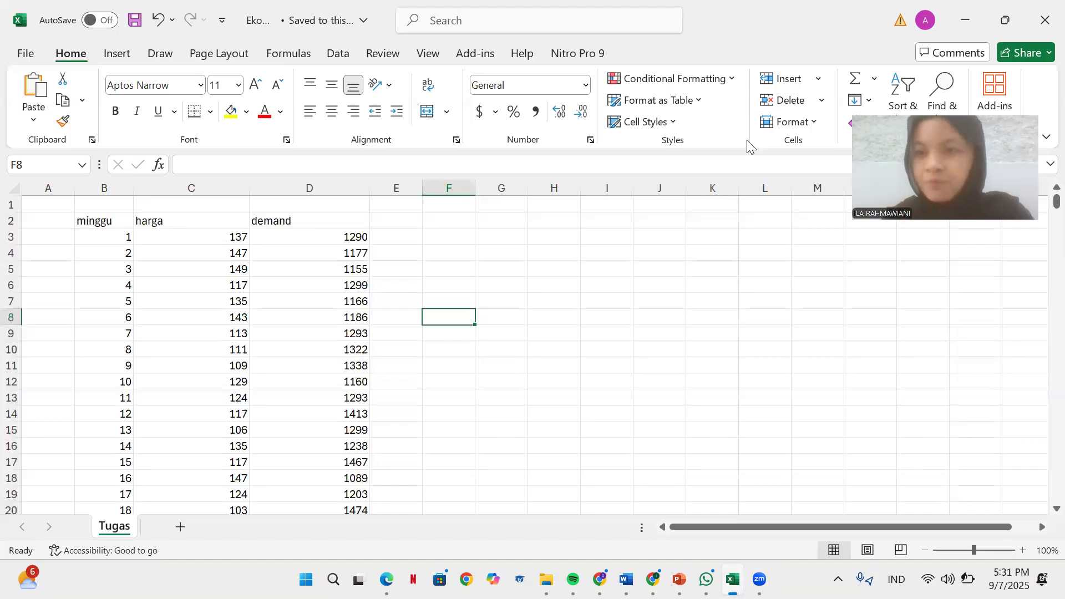
# Step: Minimize the spreadsheet and switch to RStudio
pyautogui.click(963, 19)
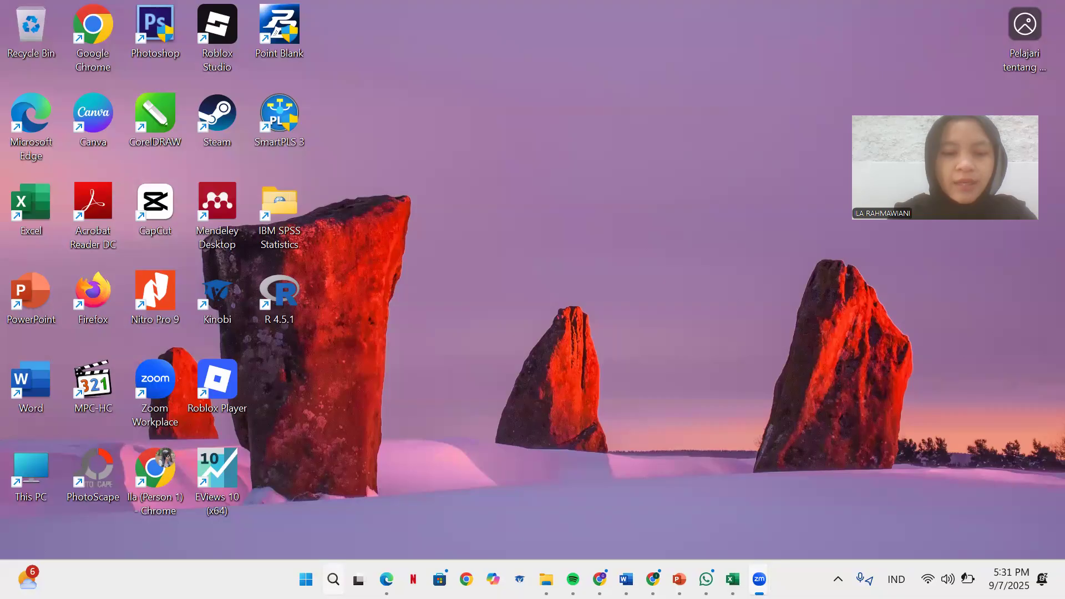
pyautogui.click(333, 579)
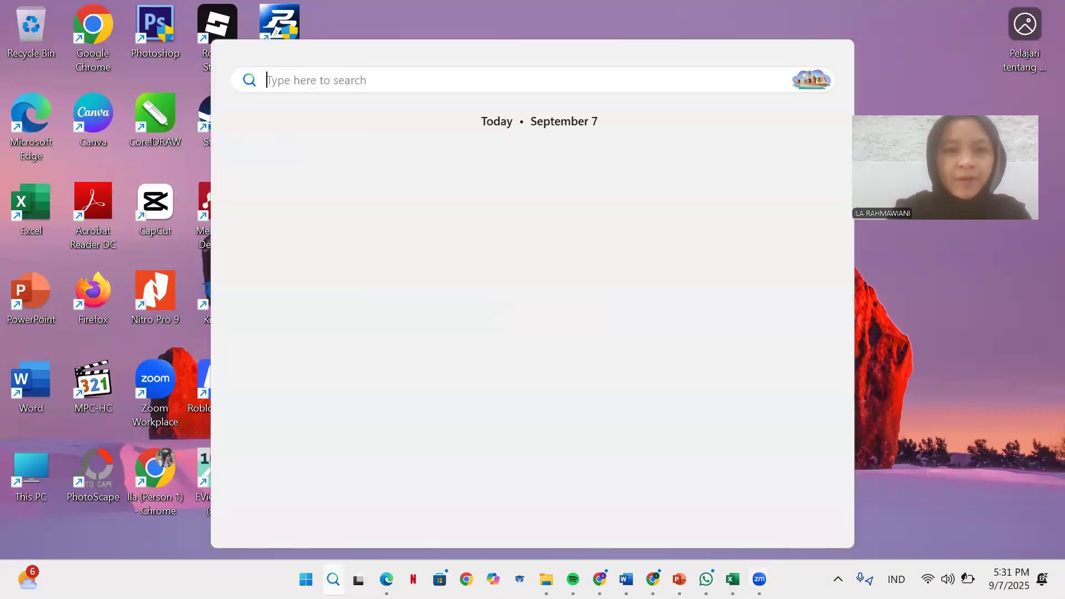
pyautogui.click(288, 155)
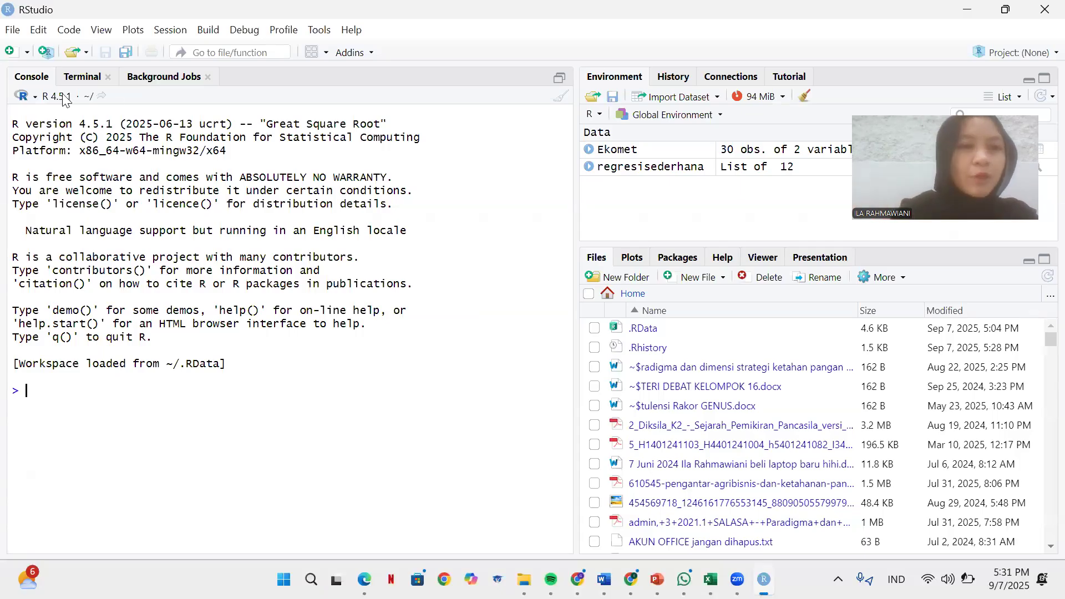
# Step: Start an Excel dataset import and choose the recent file Ekomet as its source
pyautogui.click(13, 30)
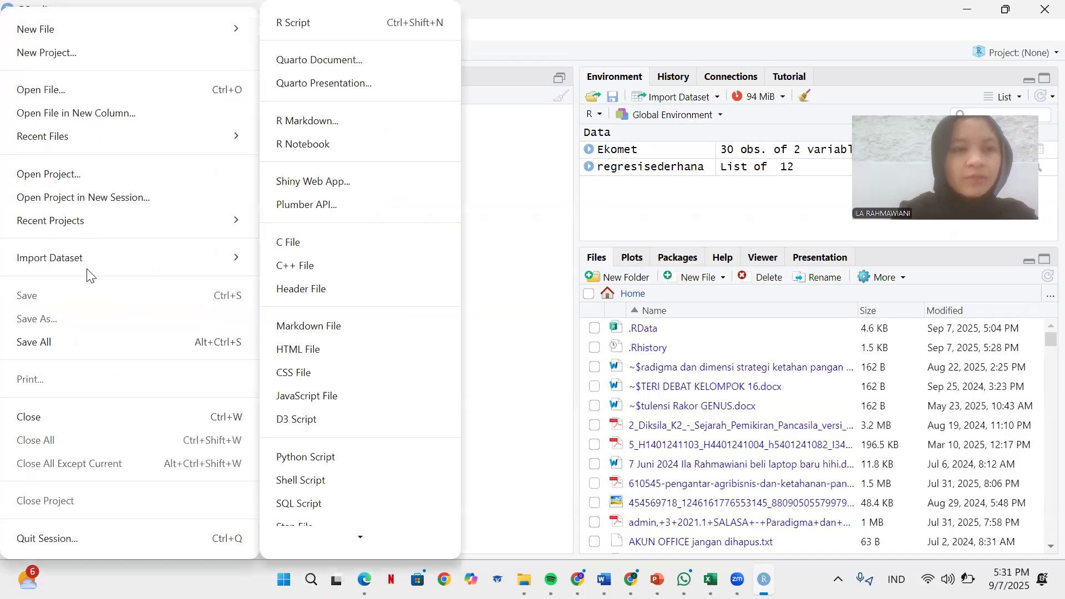
pyautogui.moveTo(88, 273)
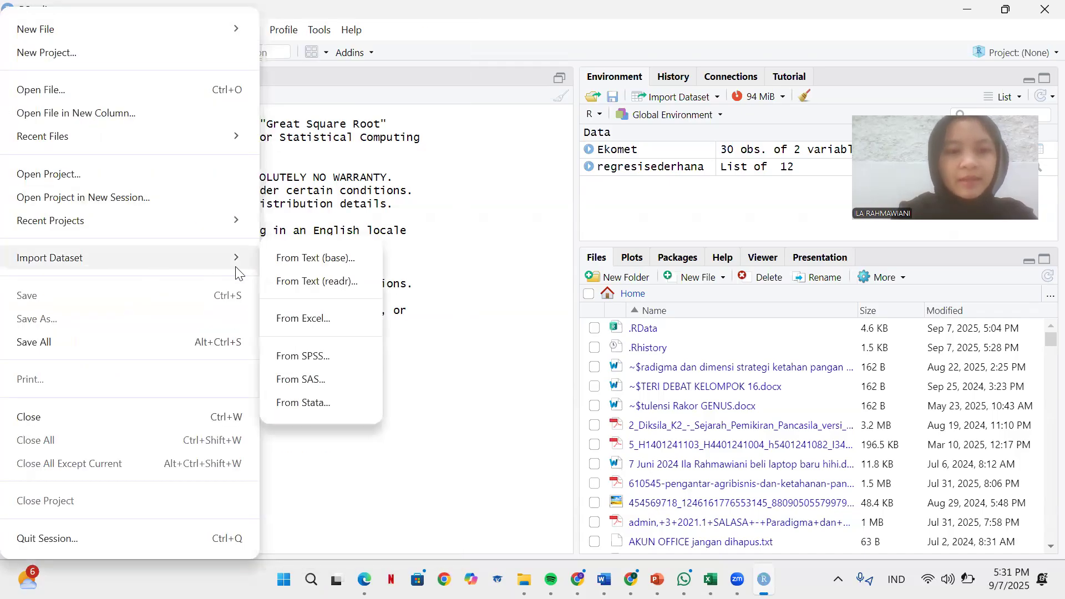
pyautogui.click(309, 317)
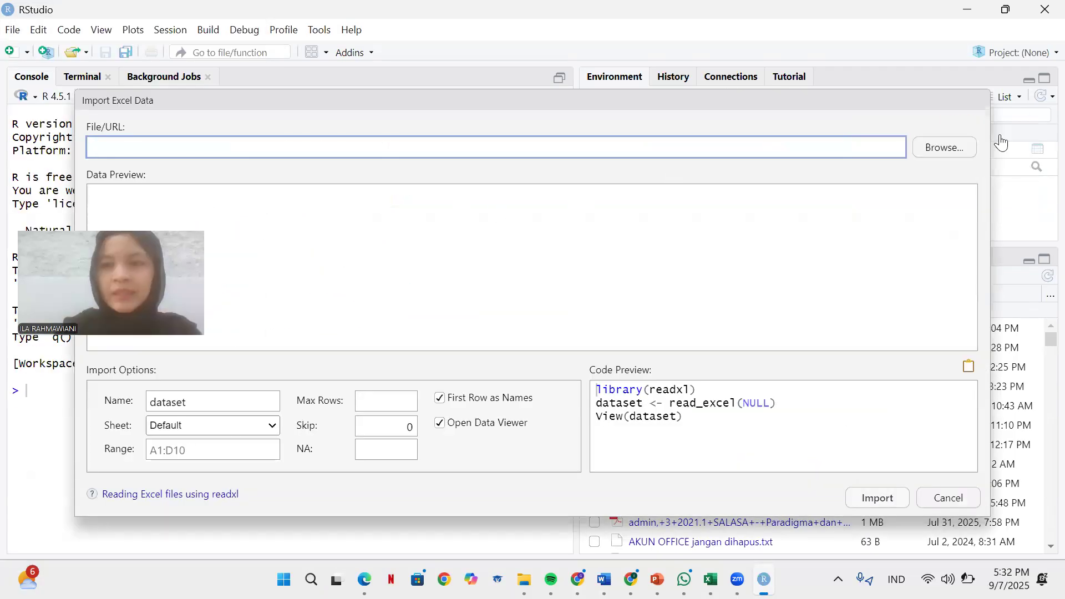
pyautogui.click(955, 149)
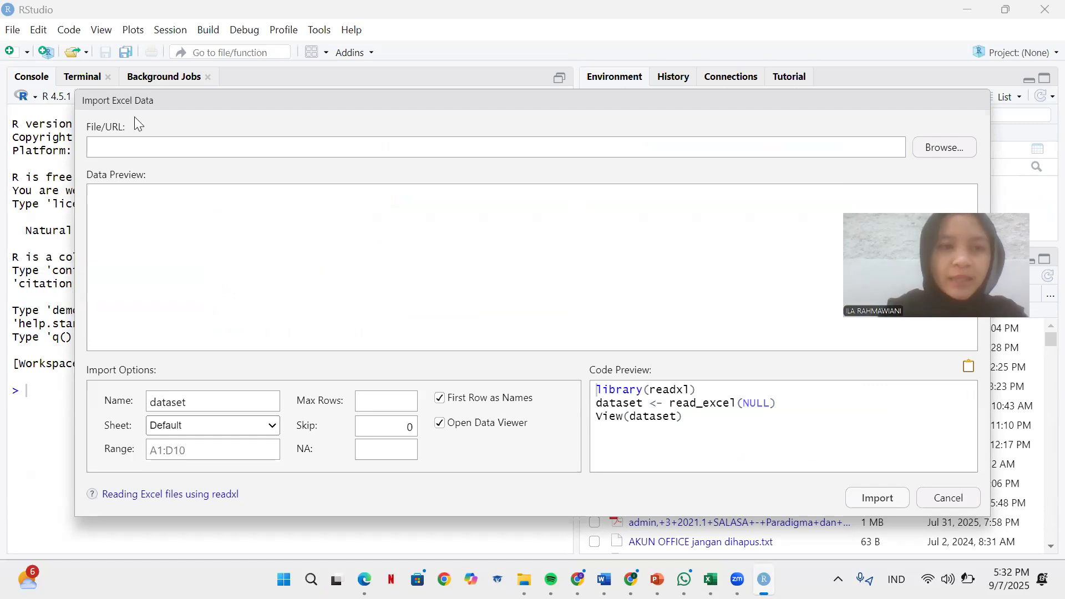
pyautogui.click(59, 128)
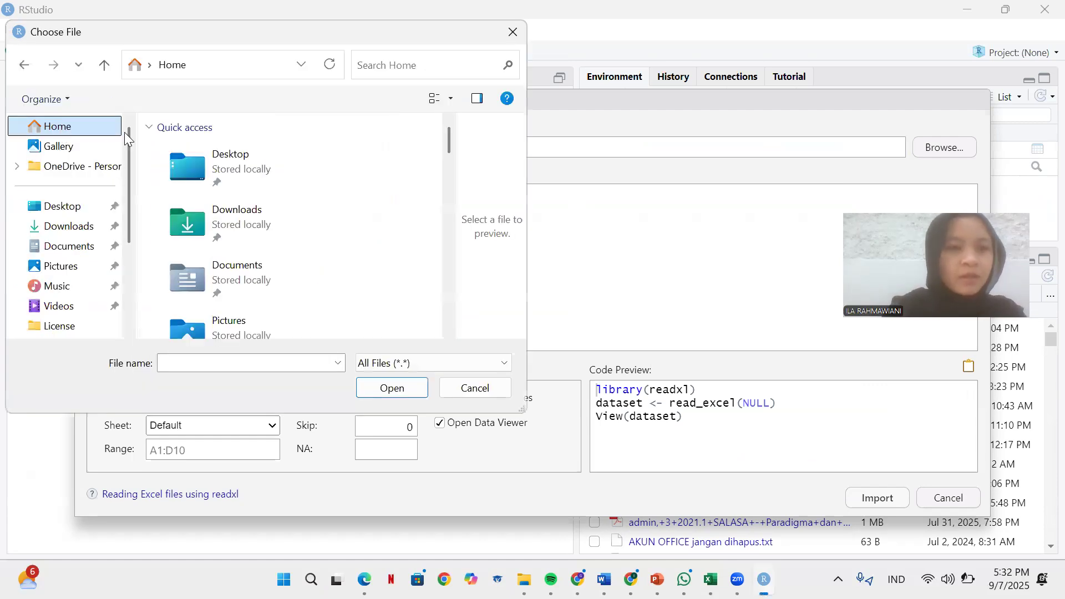
pyautogui.scroll(-2, 275, 209)
pyautogui.scroll(-5, 275, 209)
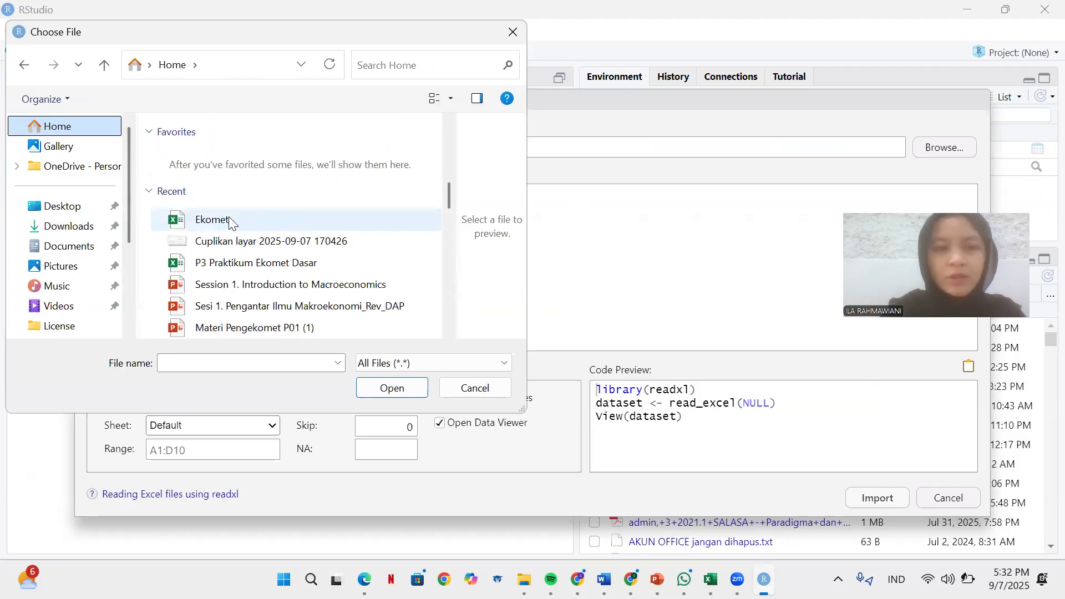
pyautogui.click(231, 221)
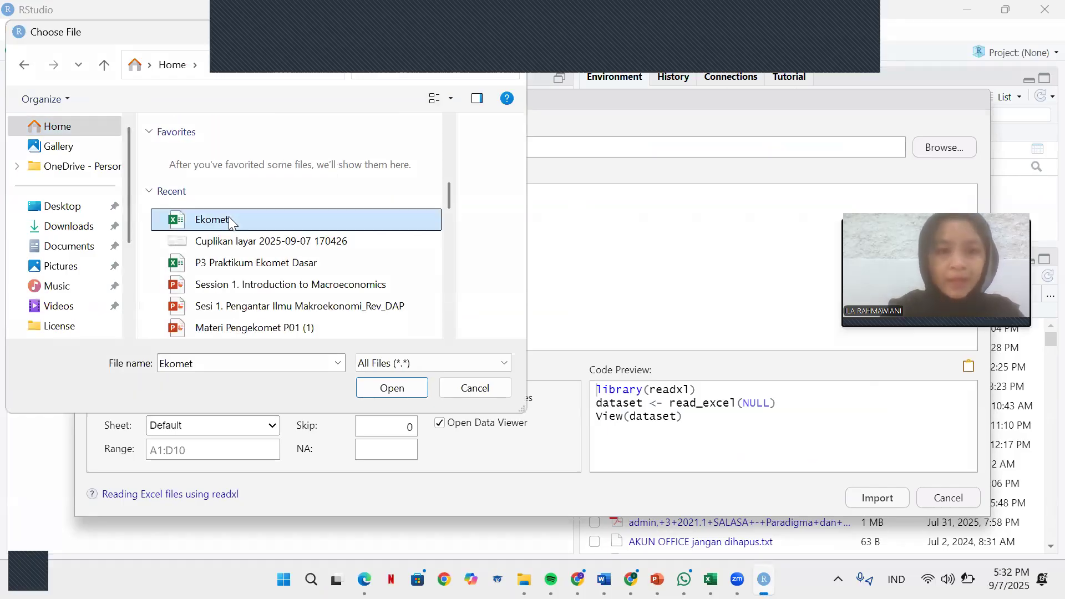
pyautogui.doubleClick(282, 224)
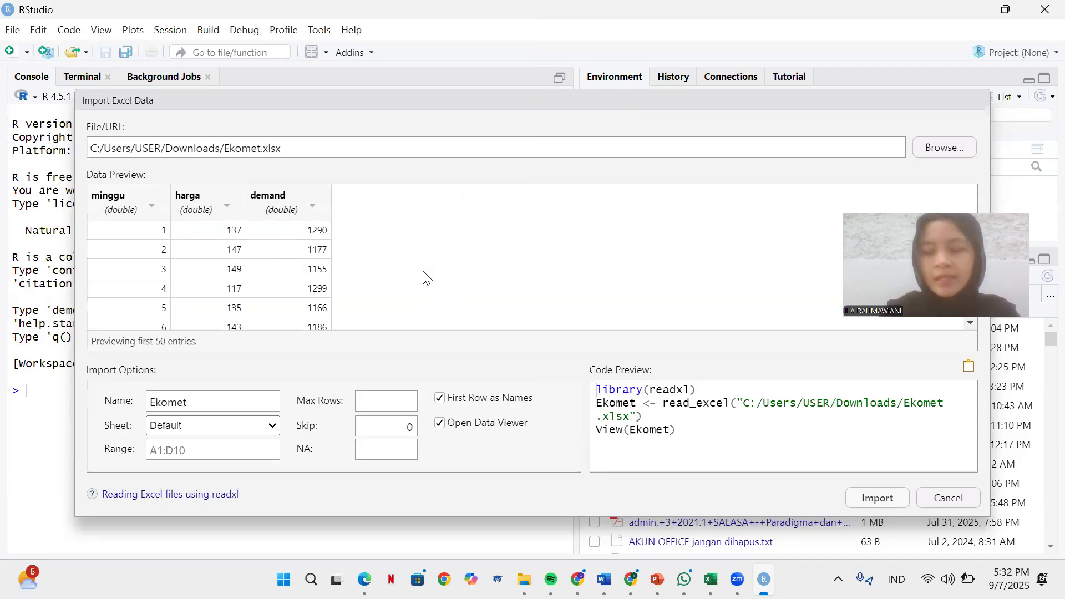
# Step: Set the minggu column to Skip and import the Ekomet dataset with the harga and demand columns
pyautogui.click(153, 210)
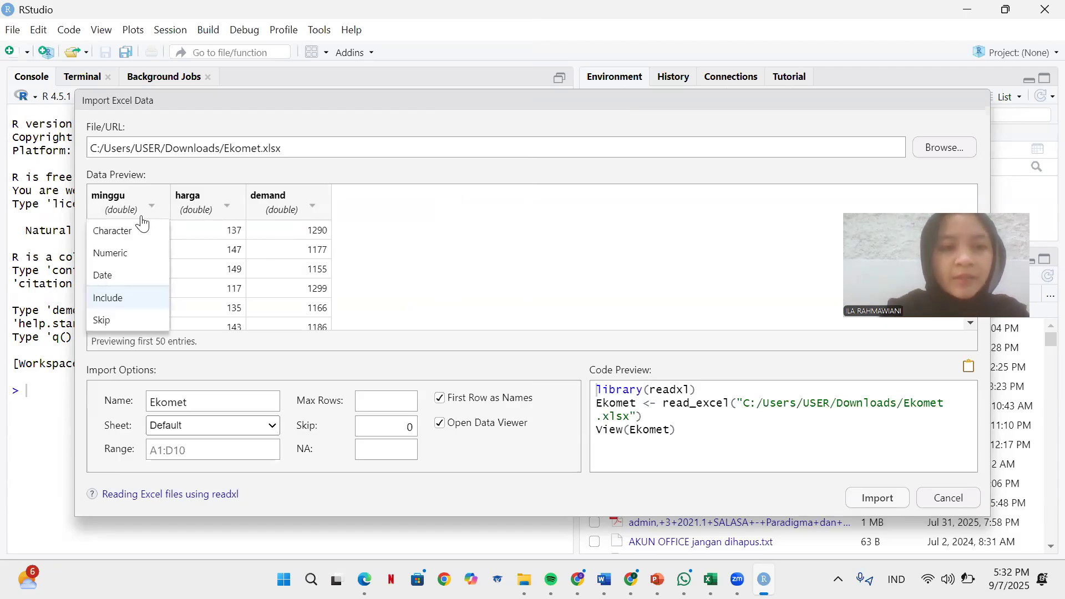
pyautogui.click(147, 322)
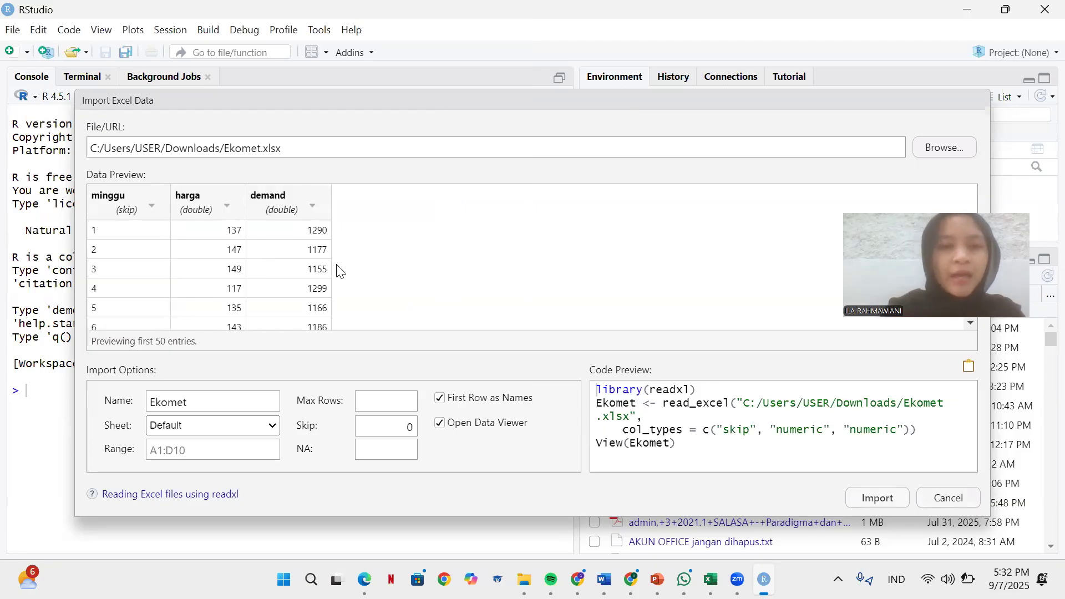
pyautogui.scroll(-6, 424, 286)
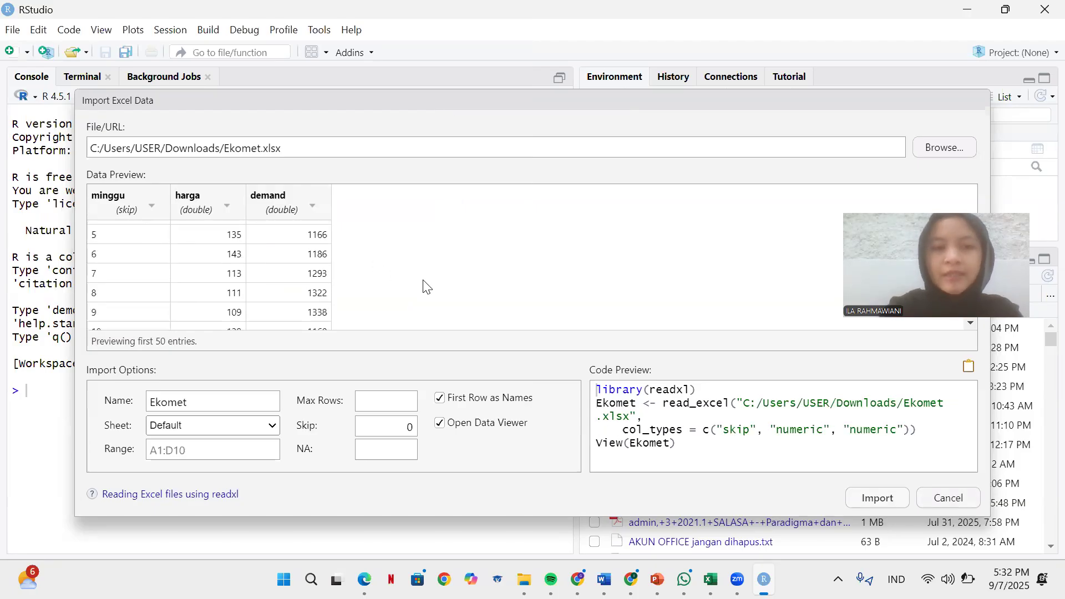
pyautogui.scroll(3, 423, 284)
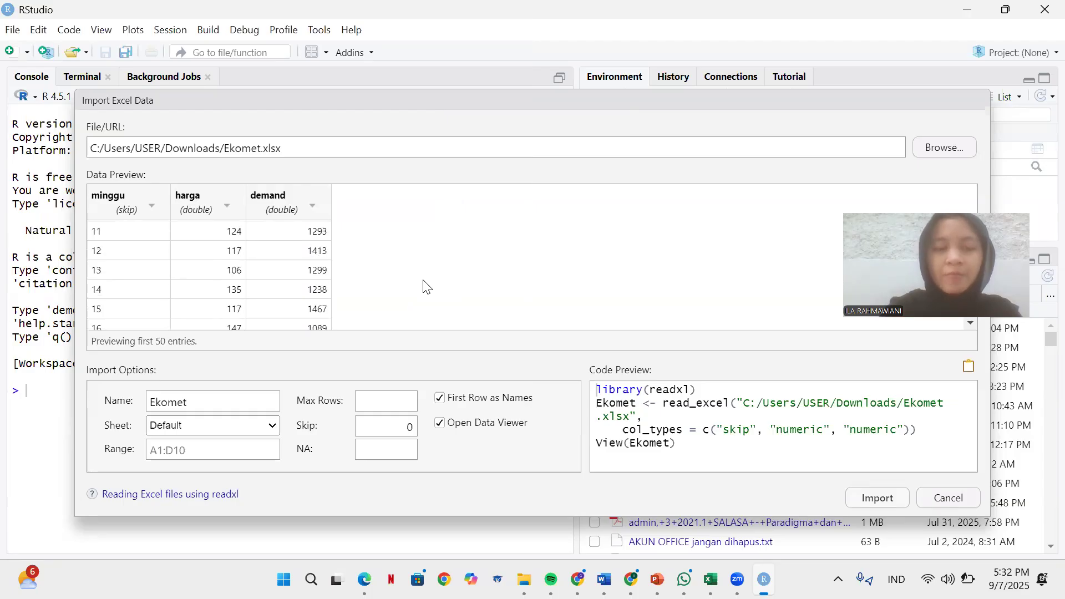
pyautogui.scroll(4, 424, 285)
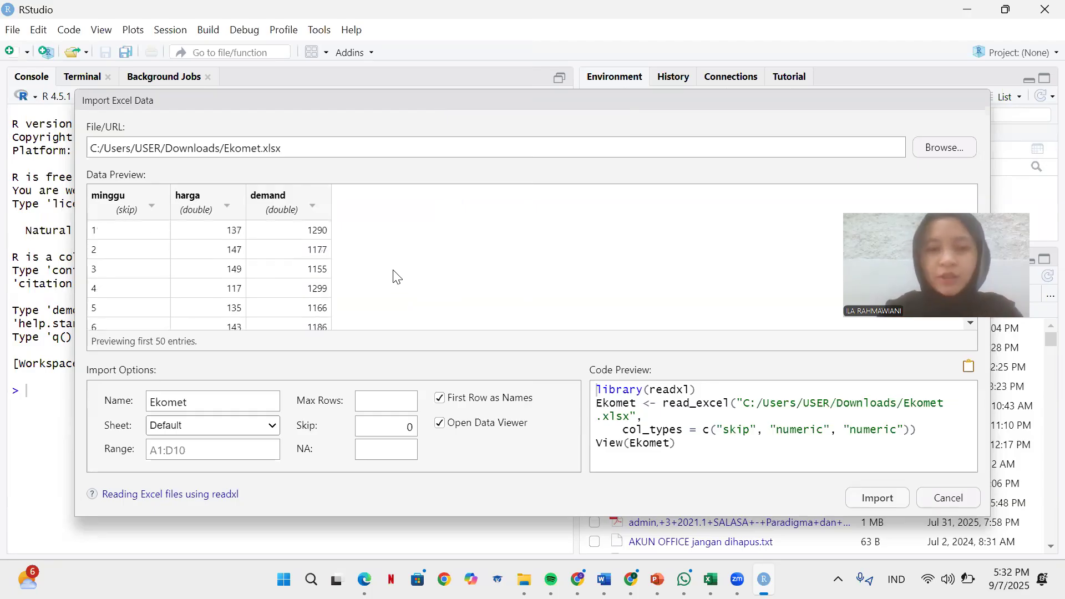
pyautogui.scroll(-1, 364, 267)
pyautogui.scroll(-5, 364, 267)
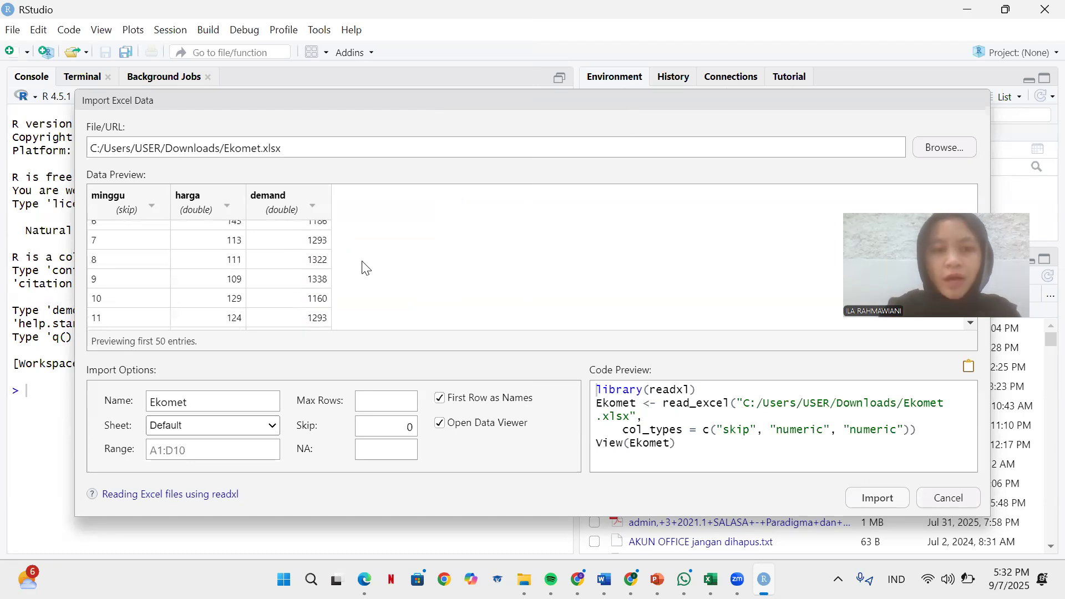
pyautogui.scroll(-2, 364, 267)
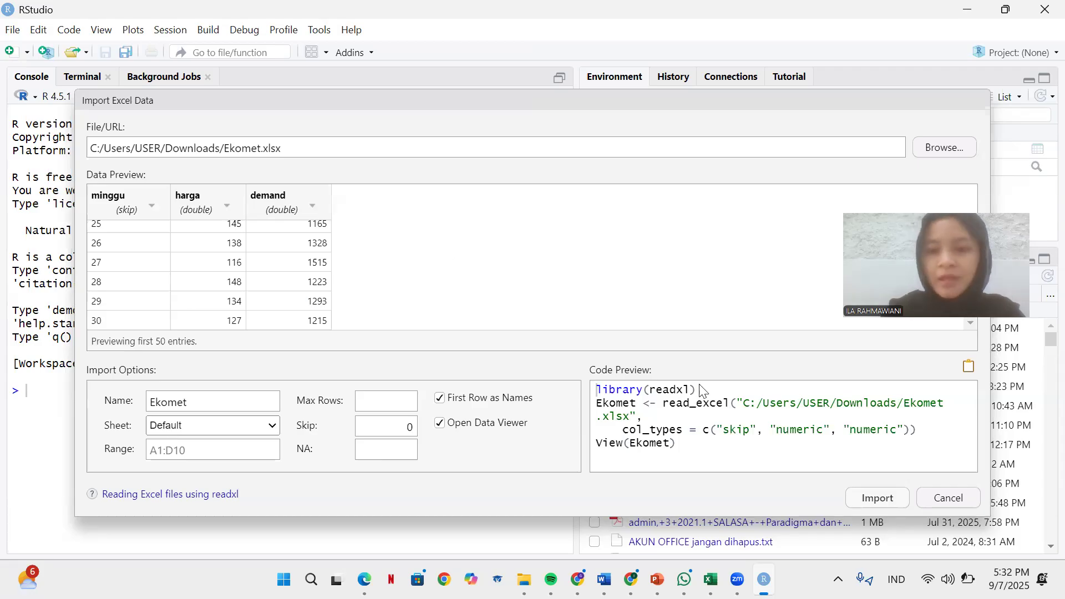
pyautogui.click(868, 498)
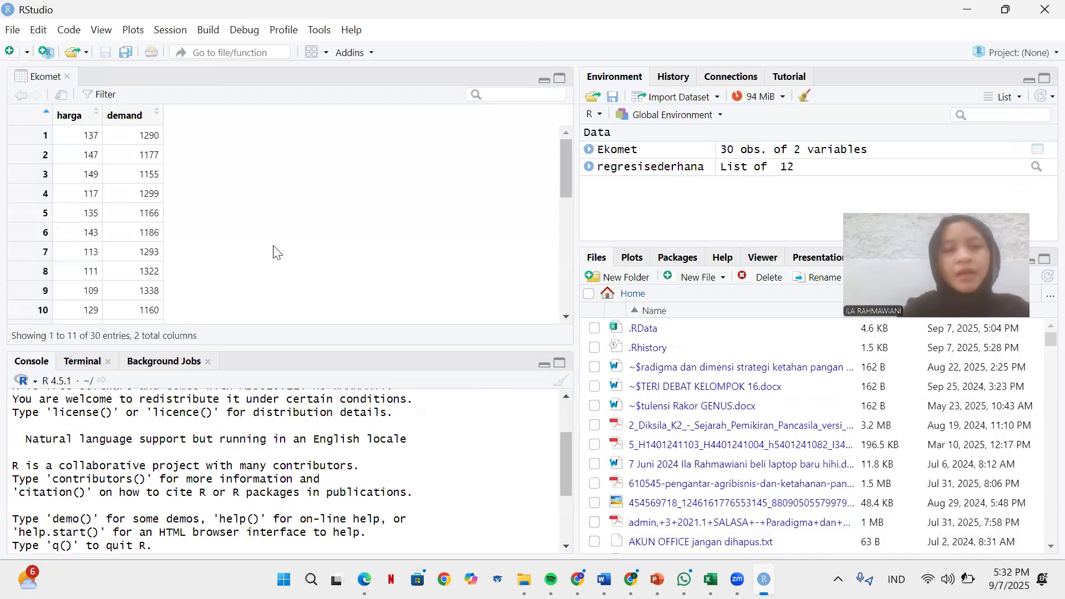
pyautogui.scroll(-7, 276, 252)
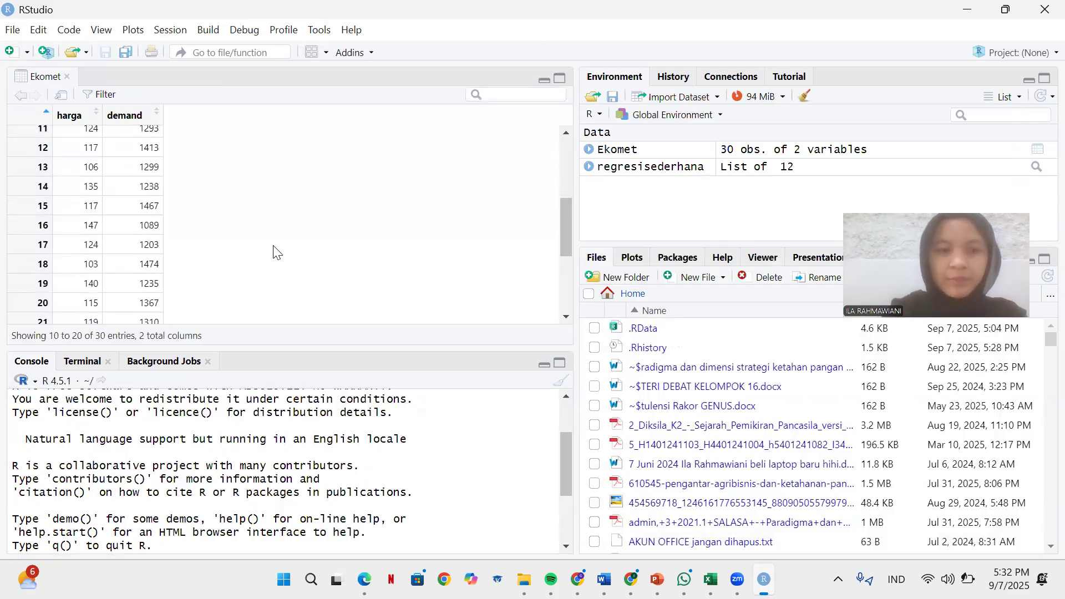
pyautogui.scroll(7, 275, 252)
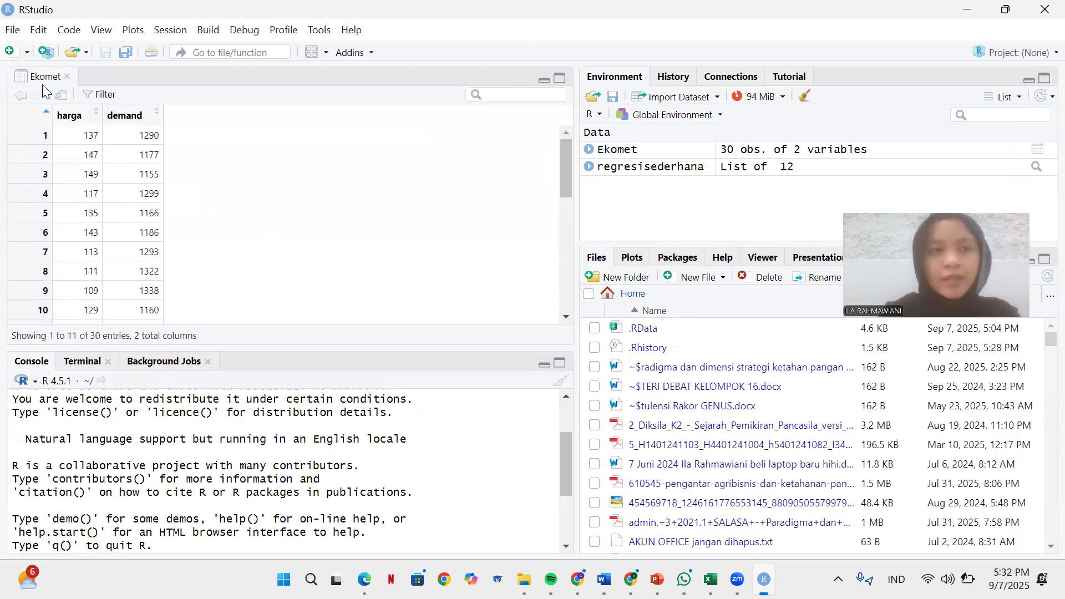
# Step: Create a new R script and paste in the lines regresisederhana<-lm(demand~harga,Ekomet) and summary(regresisederhana)
pyautogui.click(12, 53)
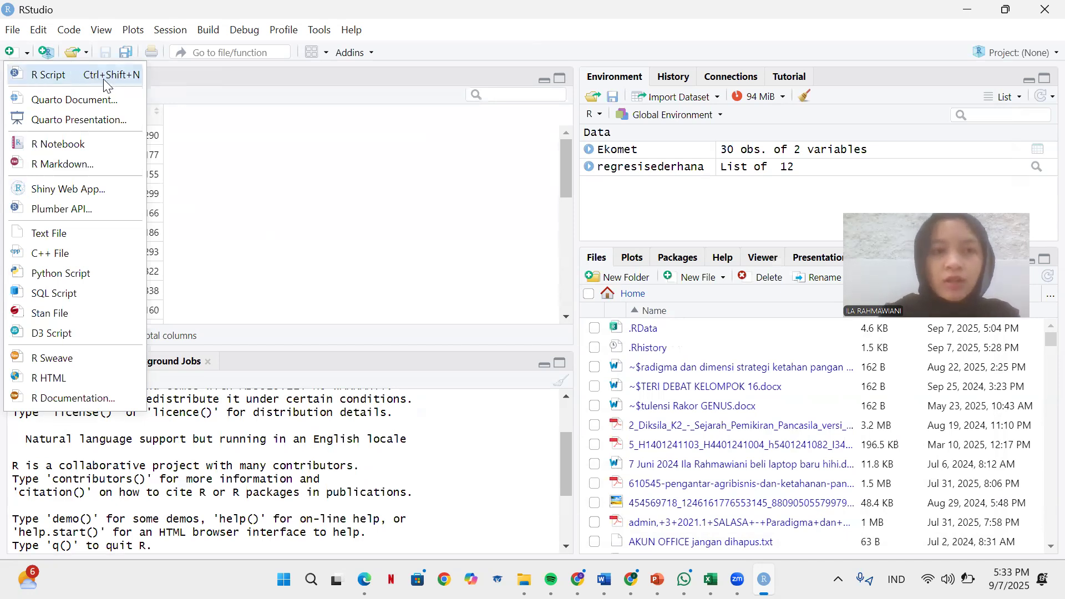
pyautogui.click(75, 71)
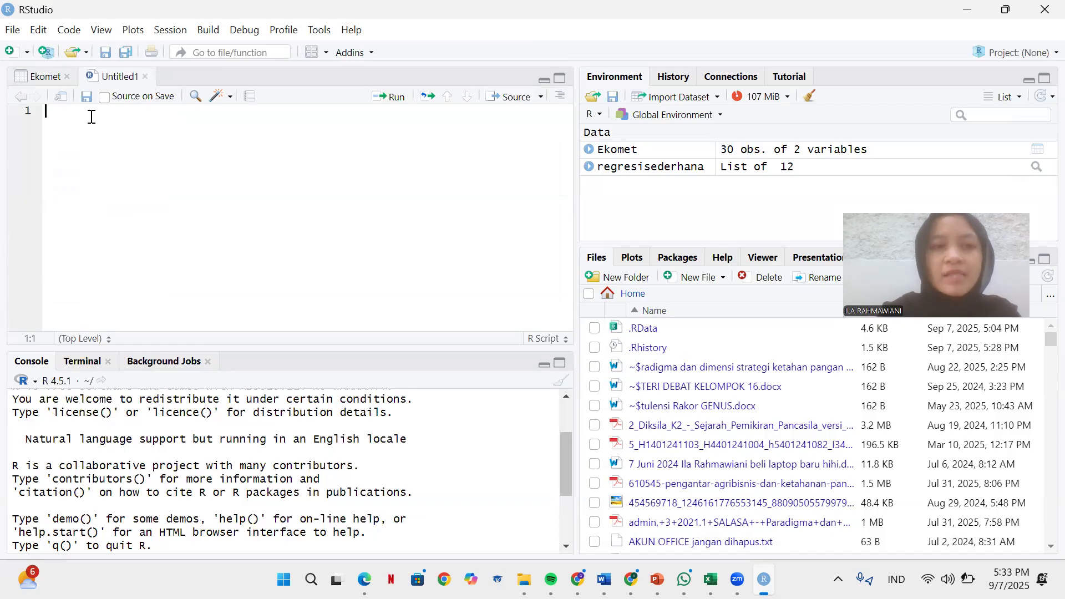
pyautogui.rightClick(65, 128)
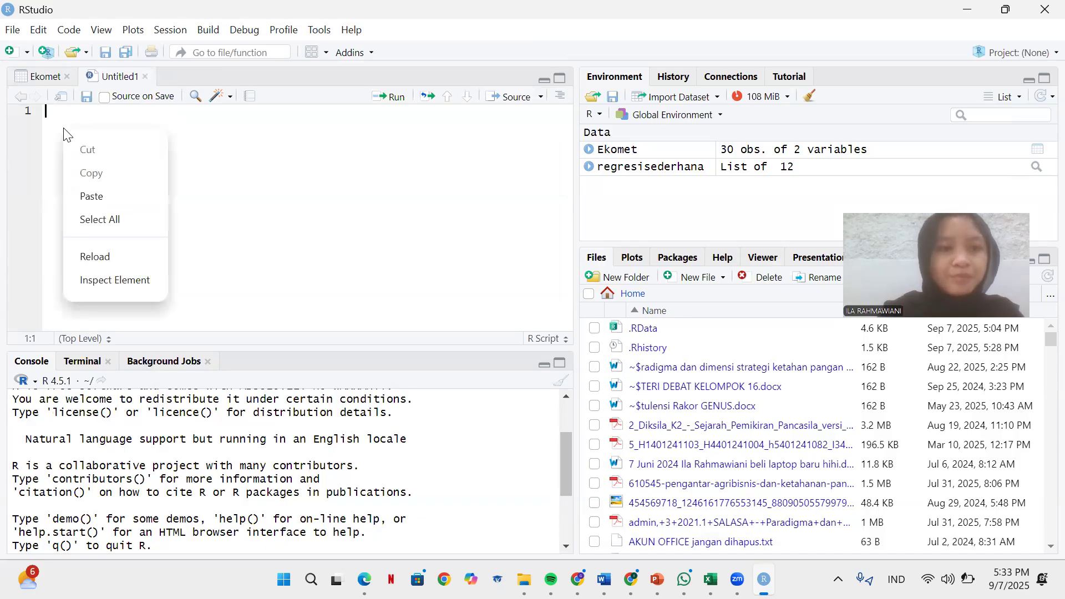
pyautogui.click(96, 191)
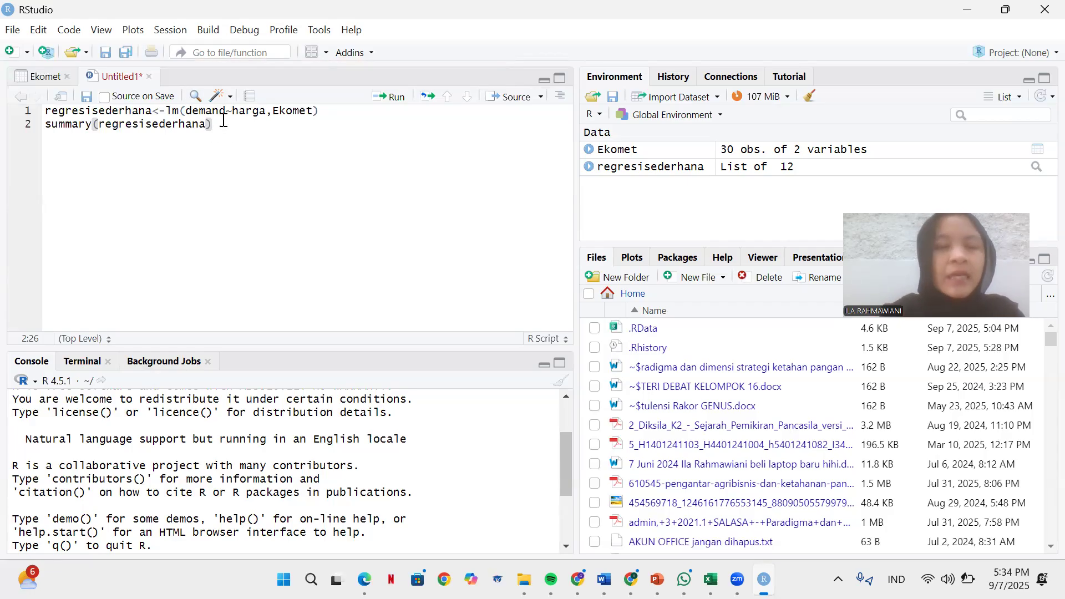
# Step: Check the Ekomet data columns and run both lines of the regression script
pyautogui.click(37, 76)
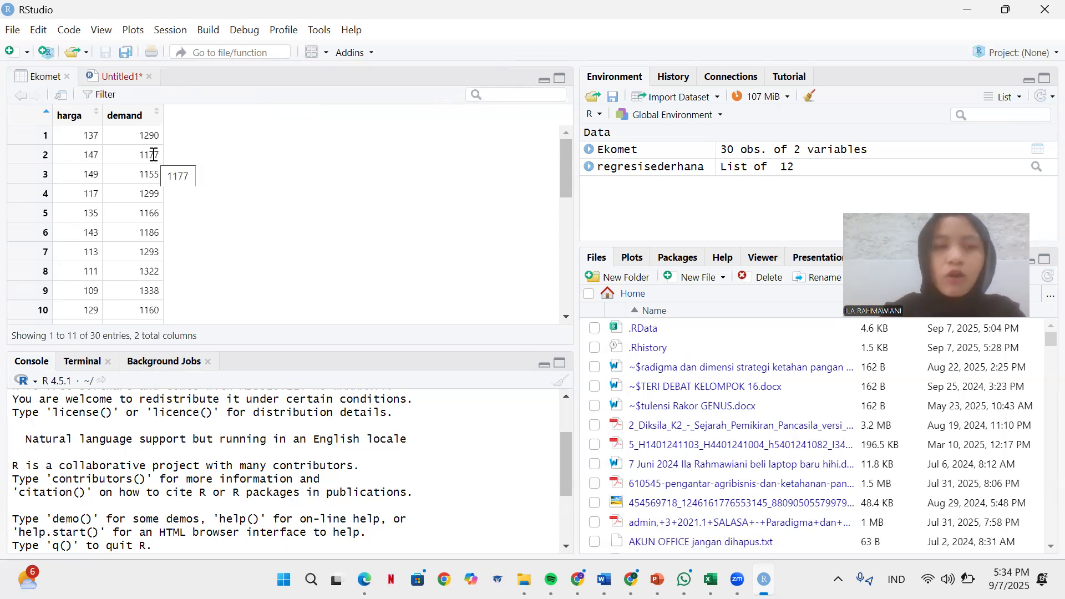
pyautogui.click(115, 75)
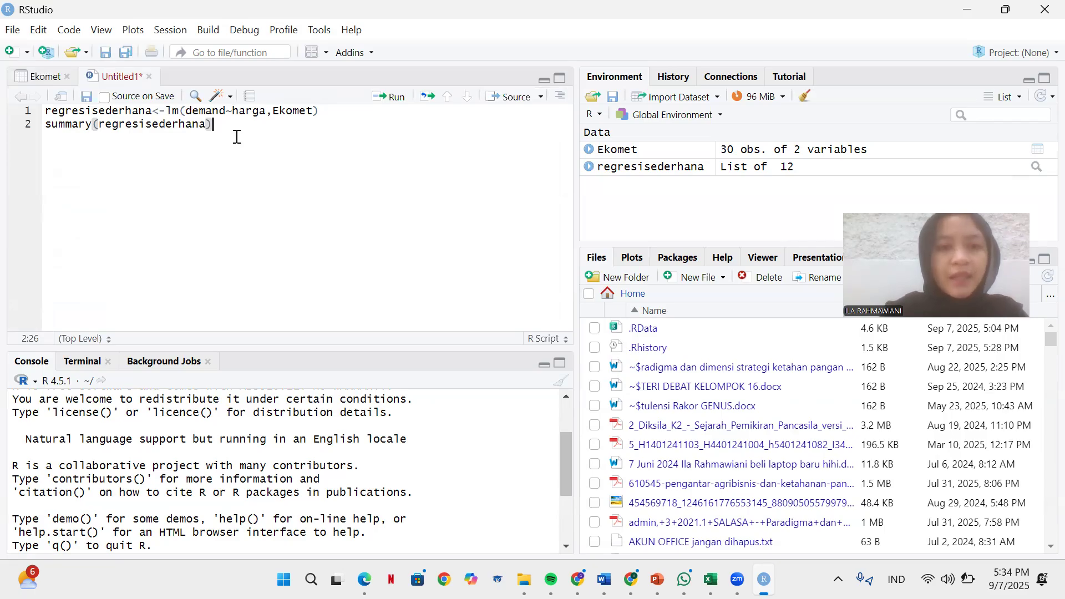
pyautogui.keyDown('shift'); pyautogui.click(46, 110); pyautogui.keyUp('shift')
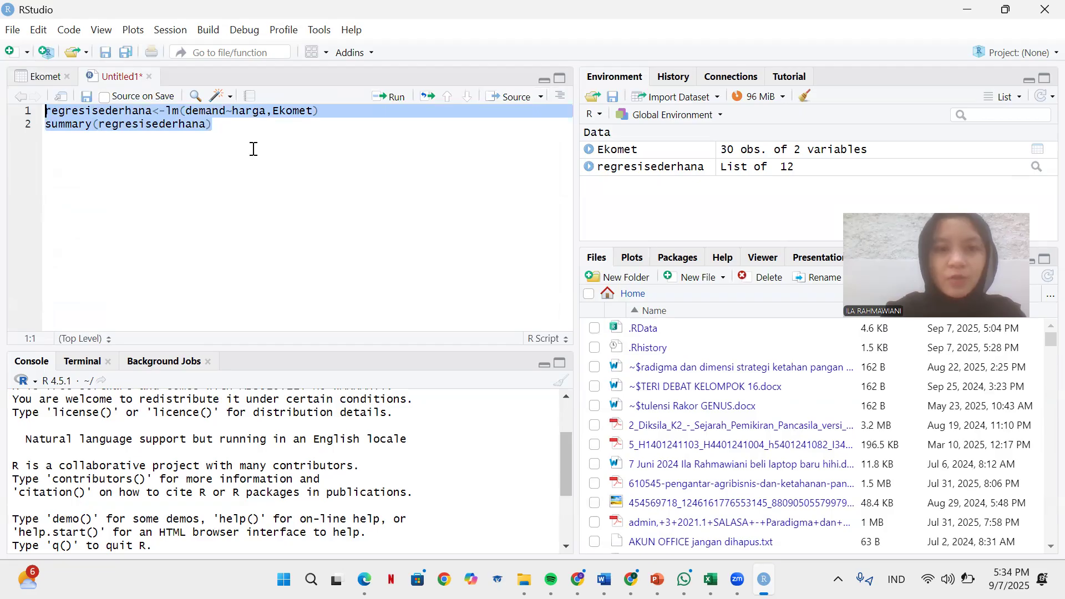
pyautogui.click(389, 100)
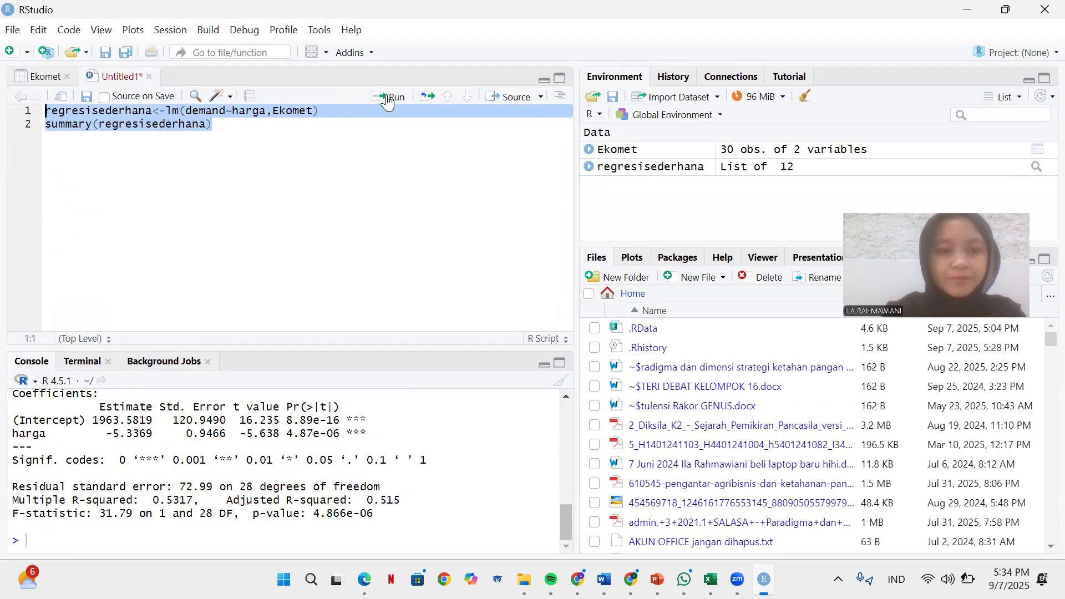
# Step: Examine the regression output in the console, from the executed commands through the residuals and coefficients
pyautogui.scroll(1, 317, 425)
pyautogui.scroll(10, 316, 425)
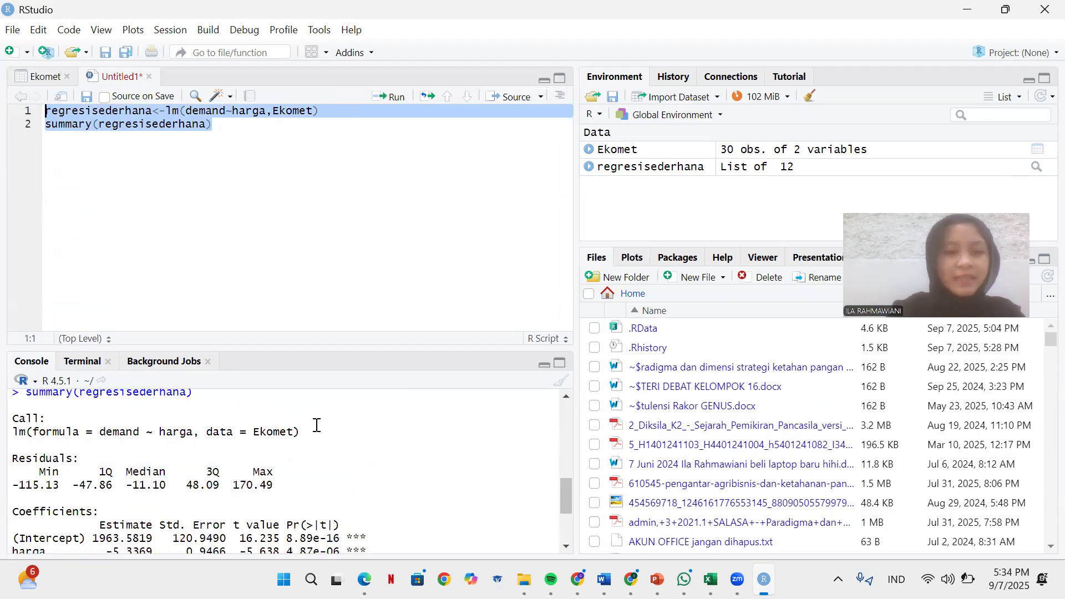
pyautogui.scroll(-2, 317, 425)
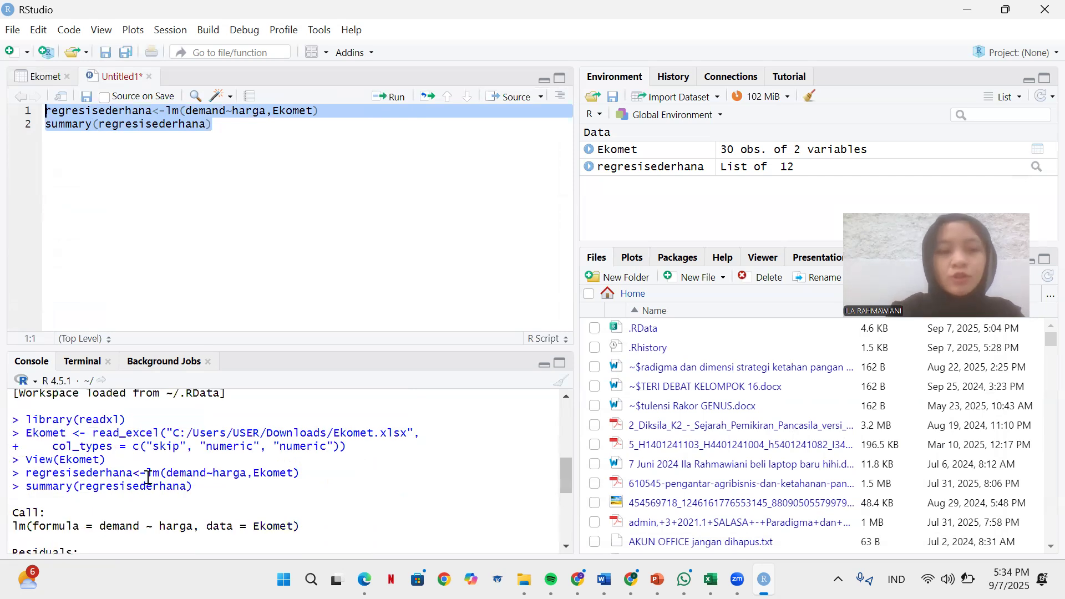
pyautogui.scroll(-1, 154, 494)
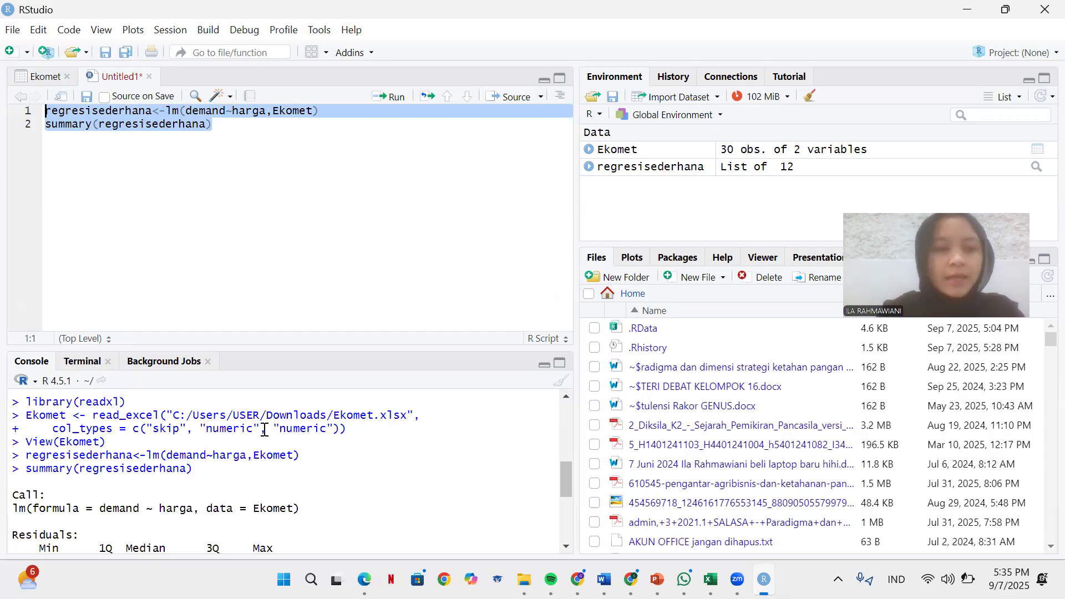
pyautogui.scroll(-1, 265, 430)
pyautogui.scroll(8, 264, 430)
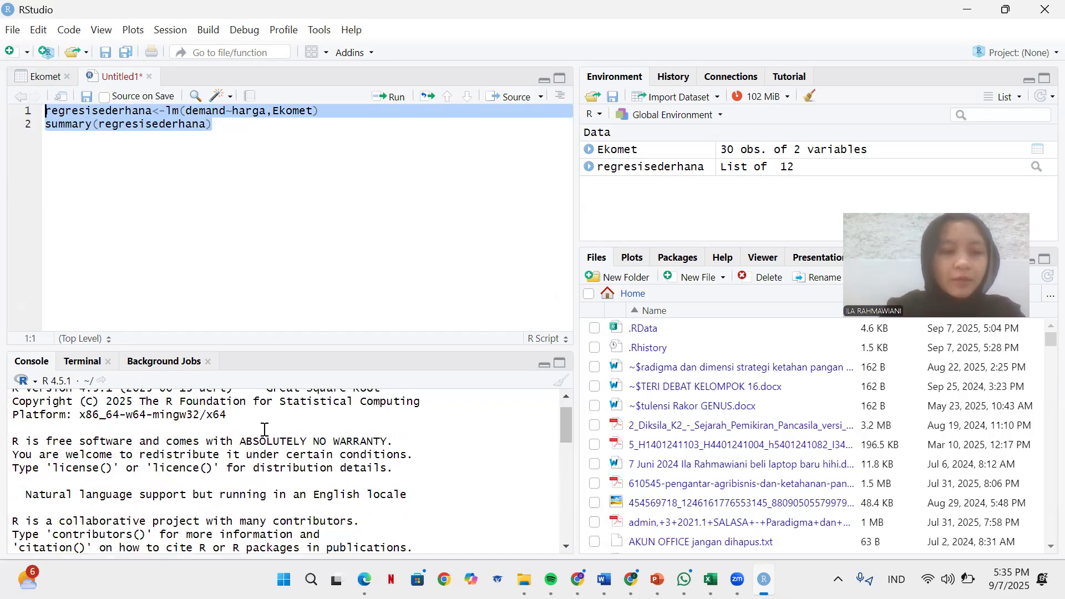
pyautogui.scroll(-10, 265, 430)
pyautogui.scroll(2, 264, 430)
pyautogui.scroll(-1, 261, 427)
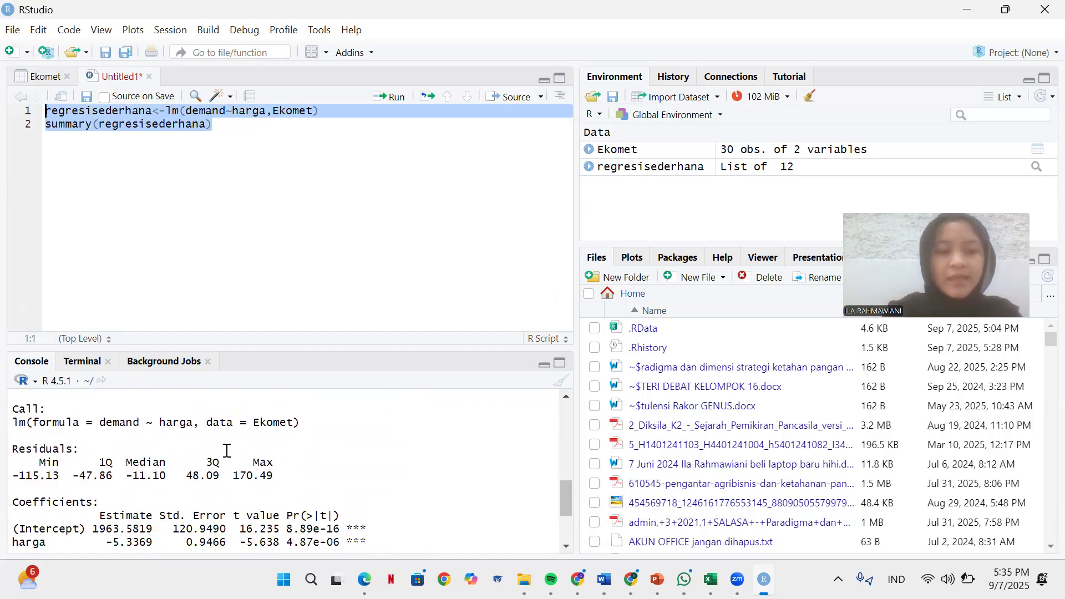
pyautogui.scroll(2, 227, 450)
pyautogui.scroll(-1, 227, 450)
pyautogui.scroll(-2, 227, 451)
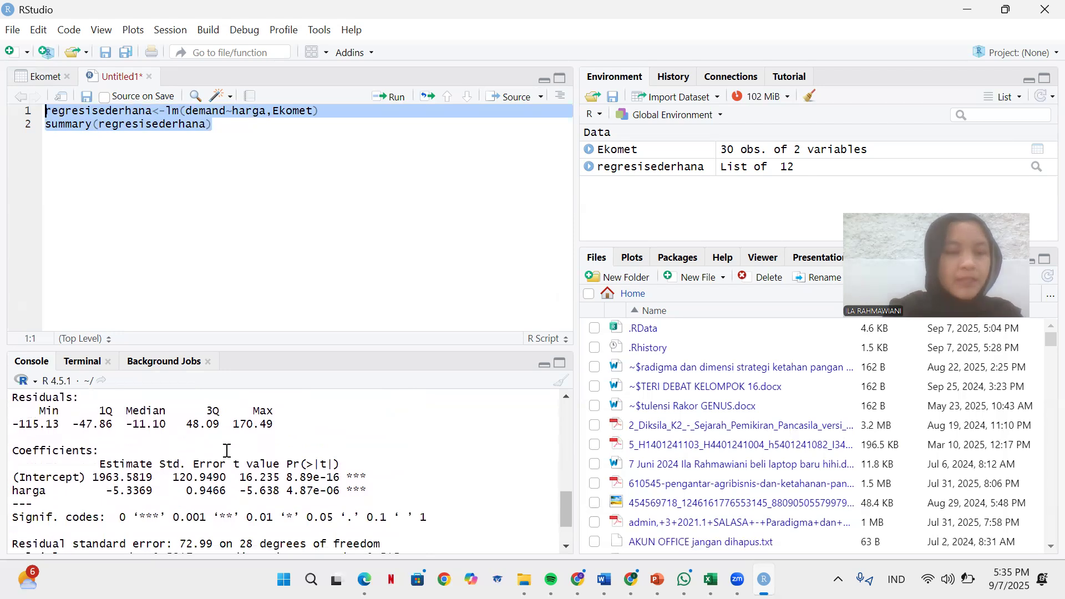
# Step: Examine the model fit statistics in the regression summary, highlighting the multiple R-squared, the F-statistic and the overall p-value
pyautogui.scroll(-2, 227, 450)
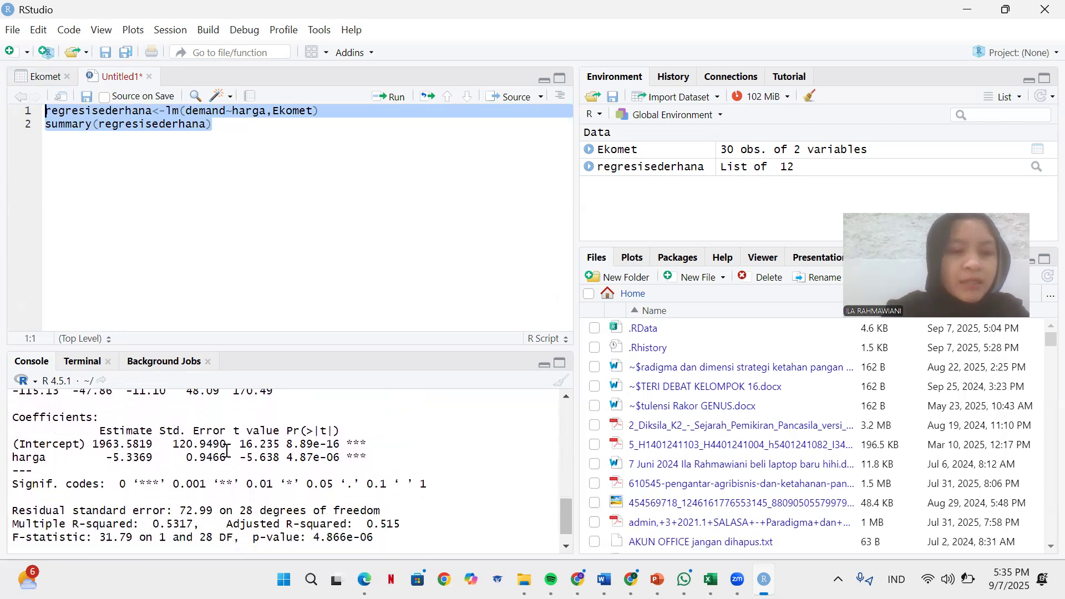
pyautogui.scroll(-1, 227, 451)
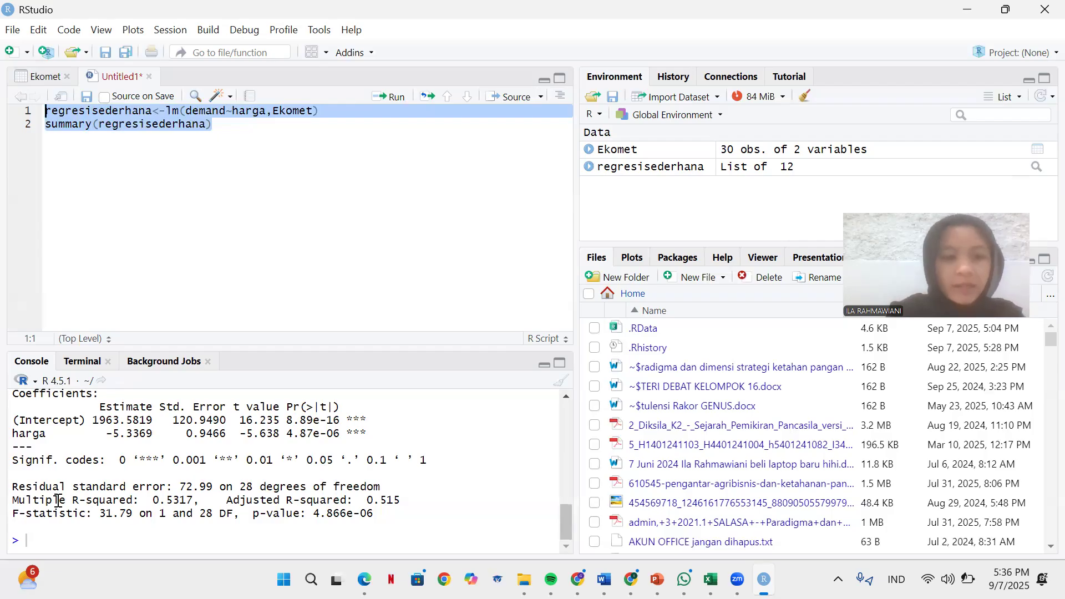
pyautogui.moveTo(73, 501); pyautogui.dragTo(194, 504)
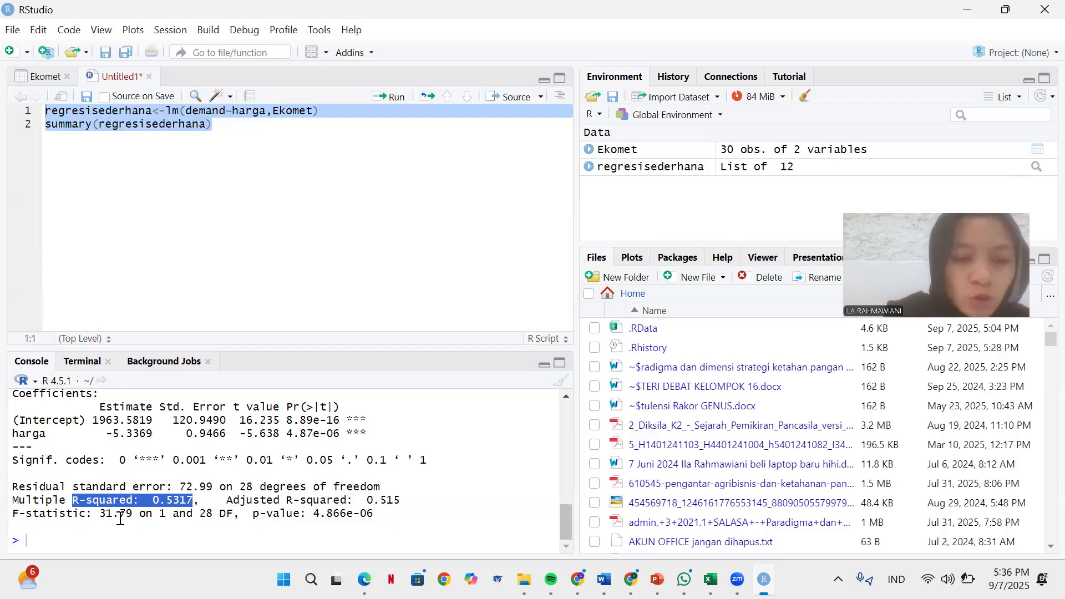
pyautogui.moveTo(15, 514); pyautogui.dragTo(153, 513)
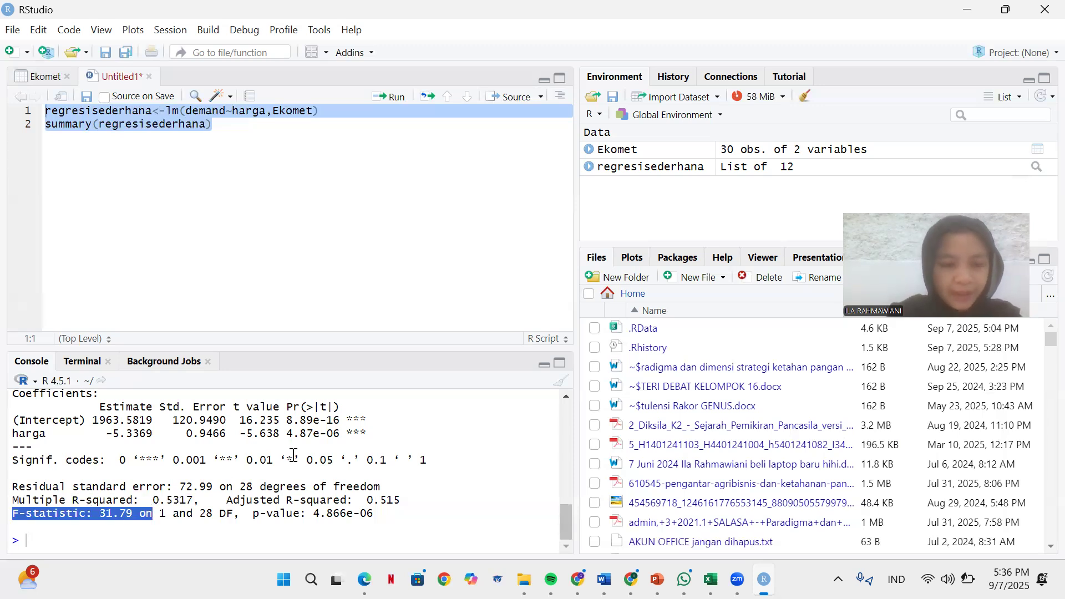
pyautogui.scroll(3, 293, 483)
pyautogui.scroll(-3, 293, 483)
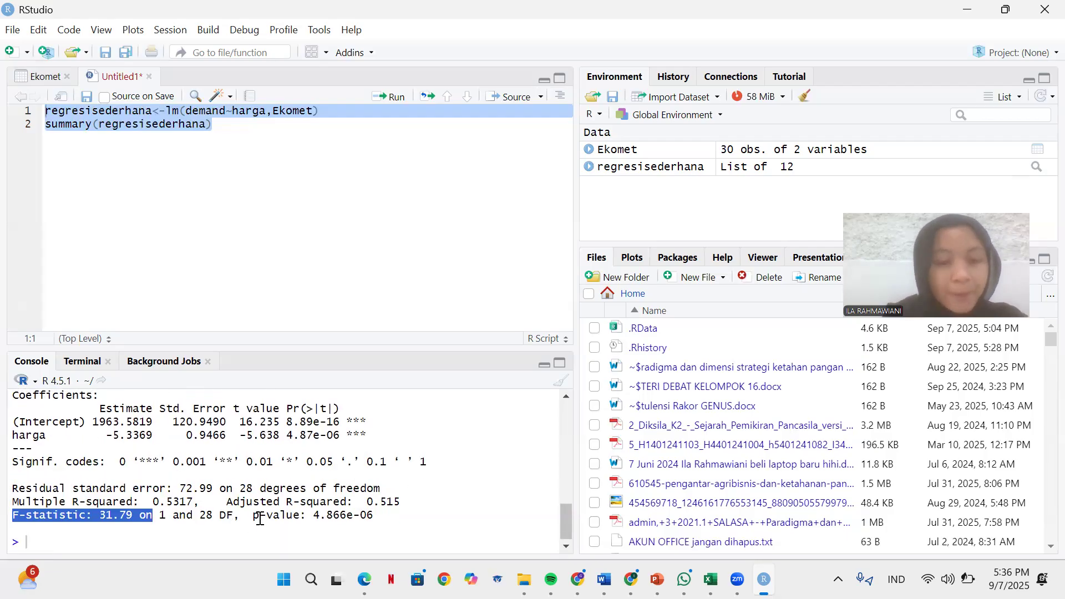
pyautogui.moveTo(254, 516); pyautogui.dragTo(380, 516)
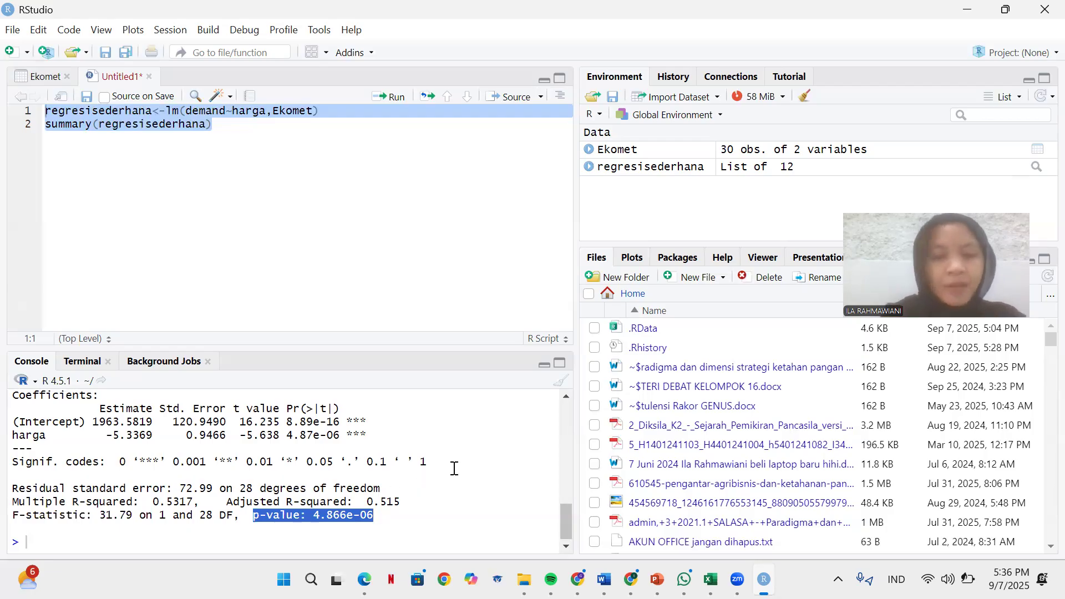
# Step: Examine the significance of the coefficients, highlighting the t value and Pr(>|t|) column headings in the coefficients table
pyautogui.scroll(1, 310, 477)
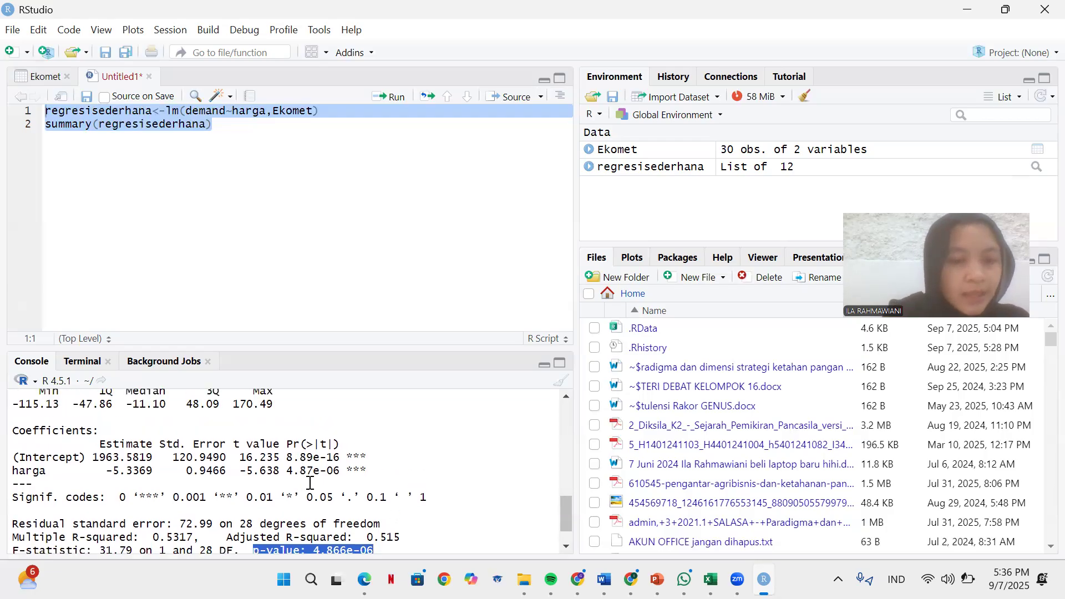
pyautogui.scroll(-1, 311, 502)
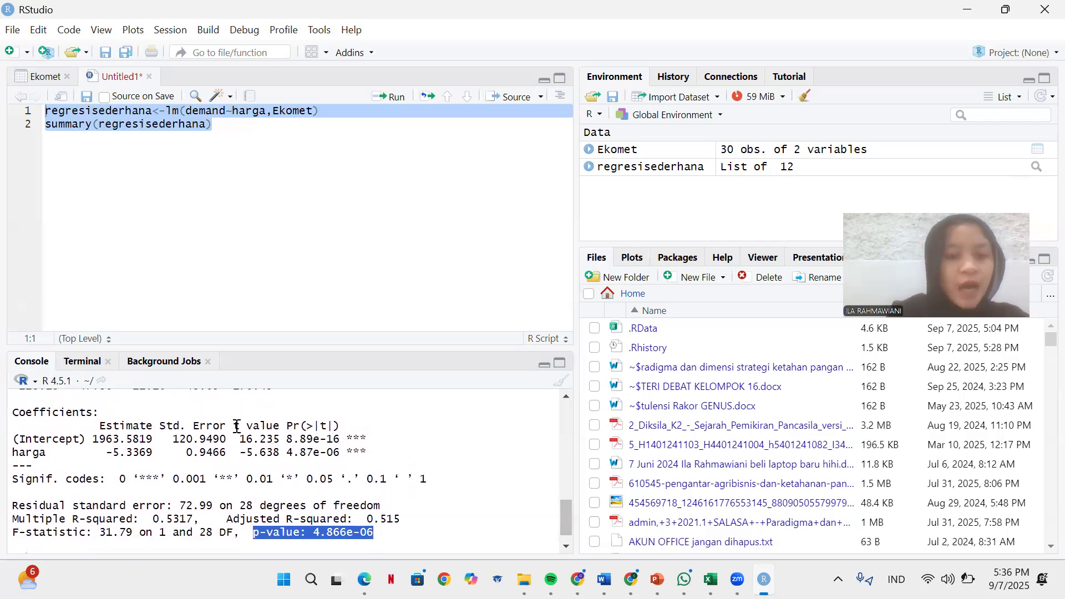
pyautogui.moveTo(234, 426); pyautogui.dragTo(283, 430)
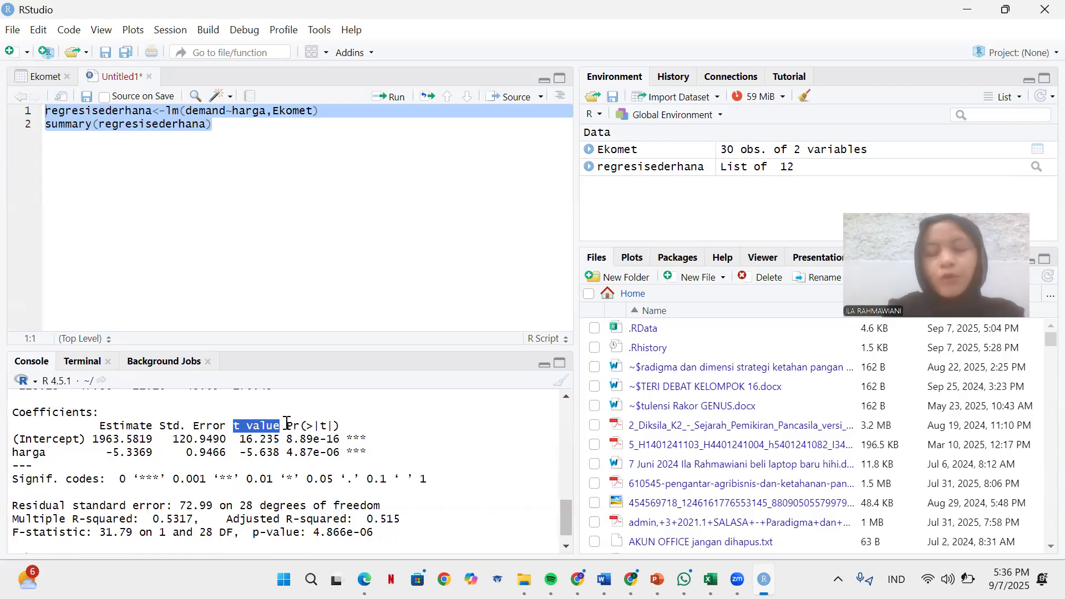
pyautogui.moveTo(287, 426); pyautogui.dragTo(354, 426)
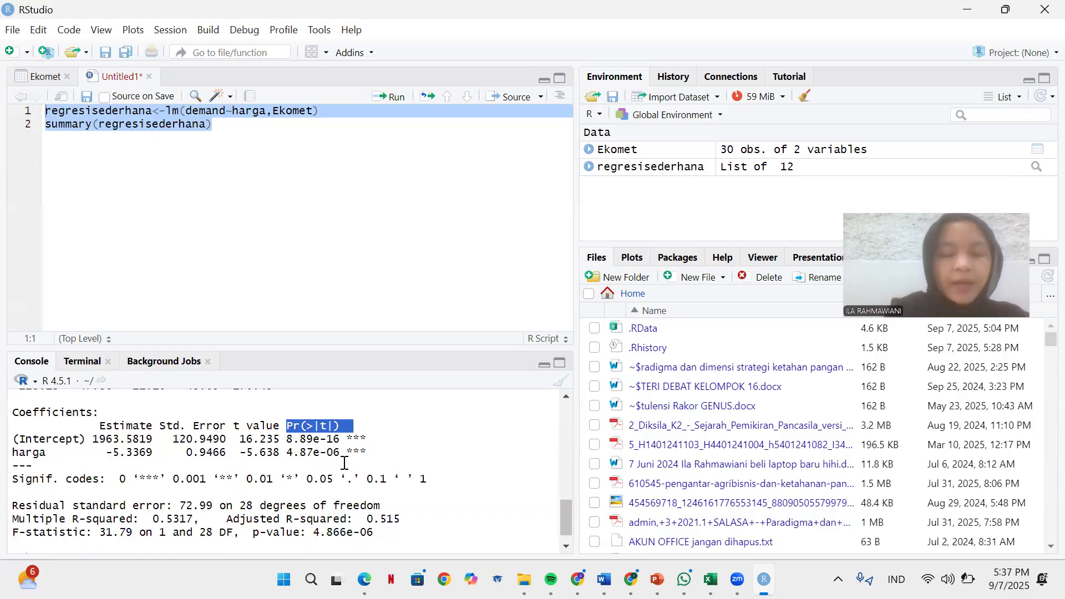
pyautogui.scroll(-1, 344, 463)
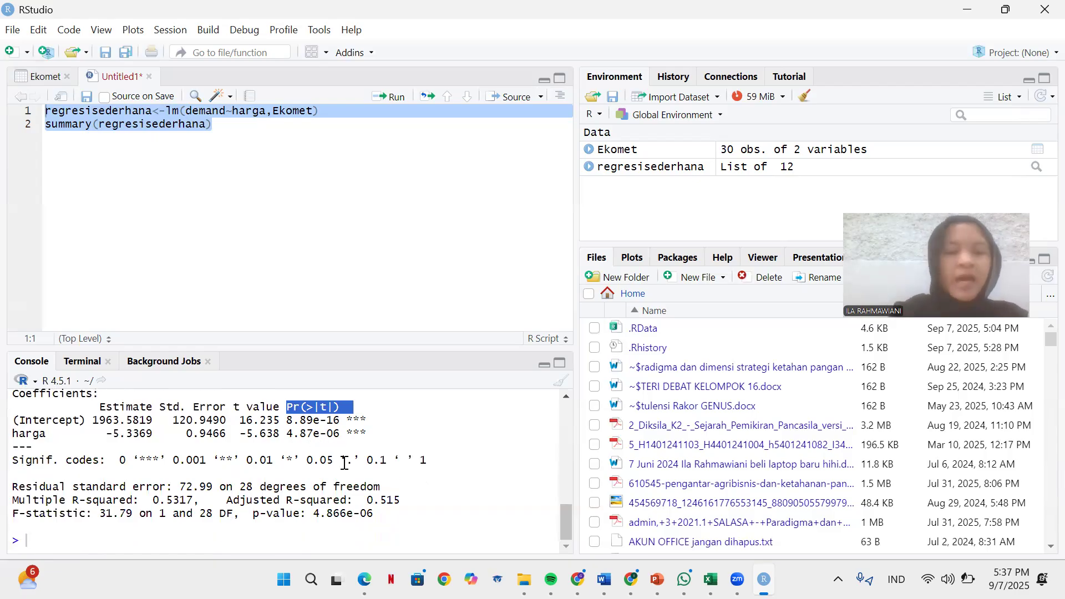
pyautogui.scroll(2, 366, 452)
pyautogui.click(389, 443)
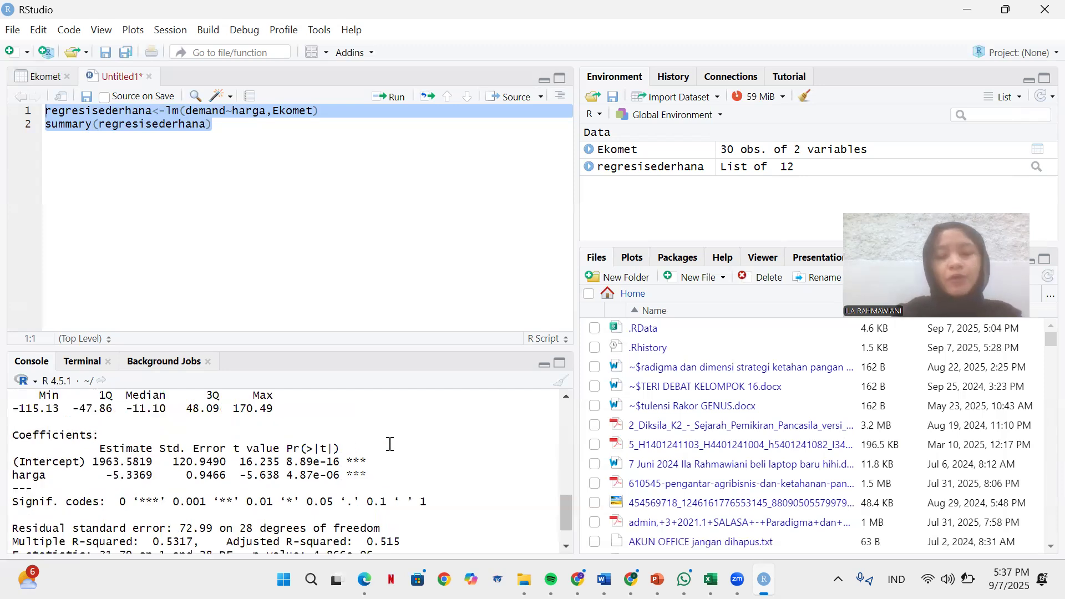
# Step: Review the console output from the startup text and import commands through the regression summary, and deselect the script lines
pyautogui.scroll(10, 390, 444)
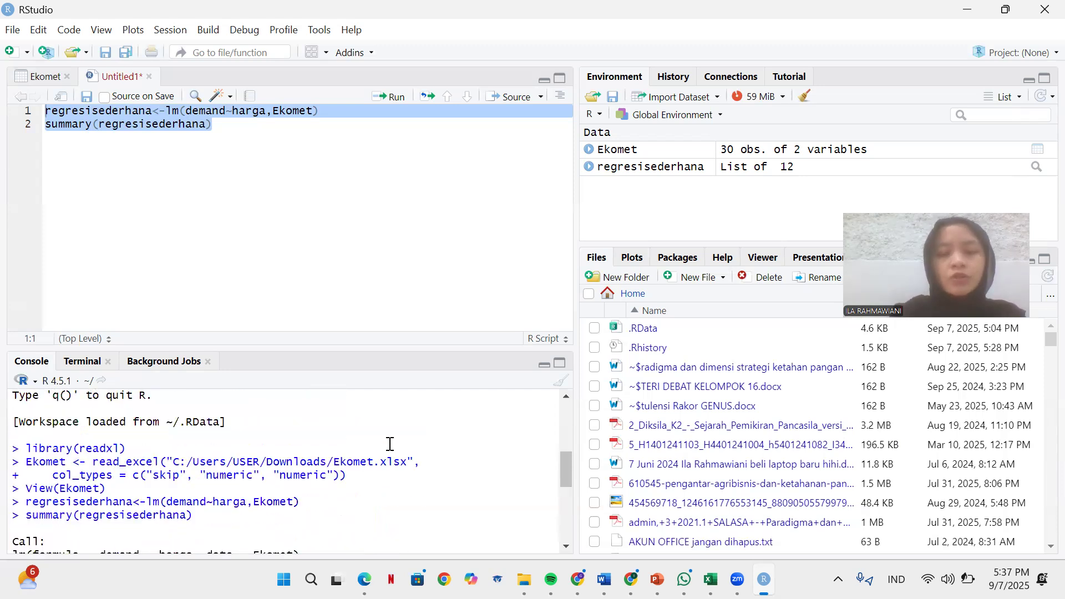
pyautogui.scroll(1, 390, 444)
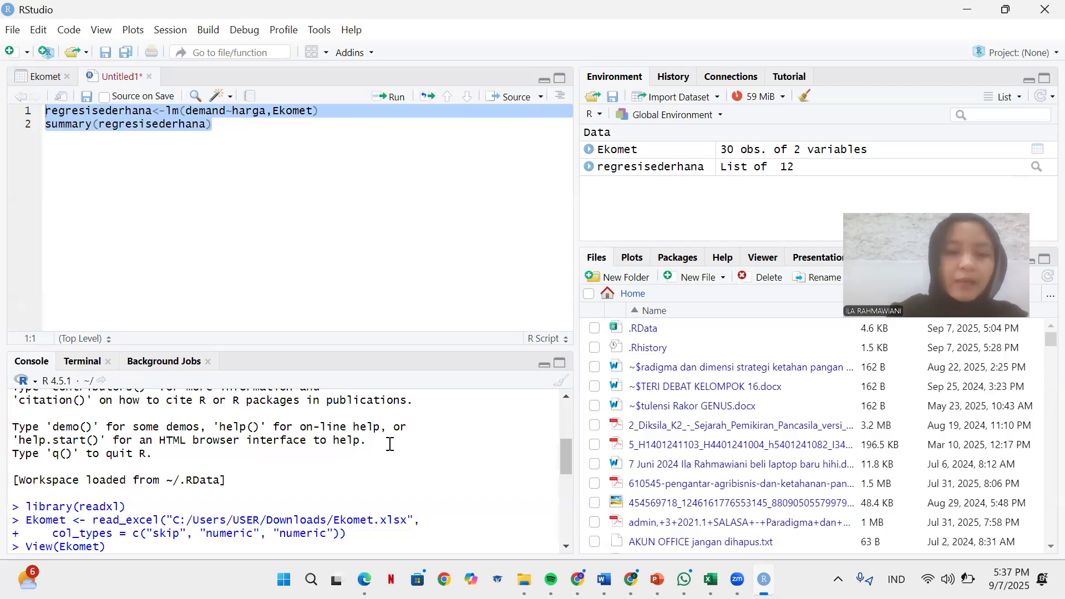
pyautogui.scroll(6, 390, 443)
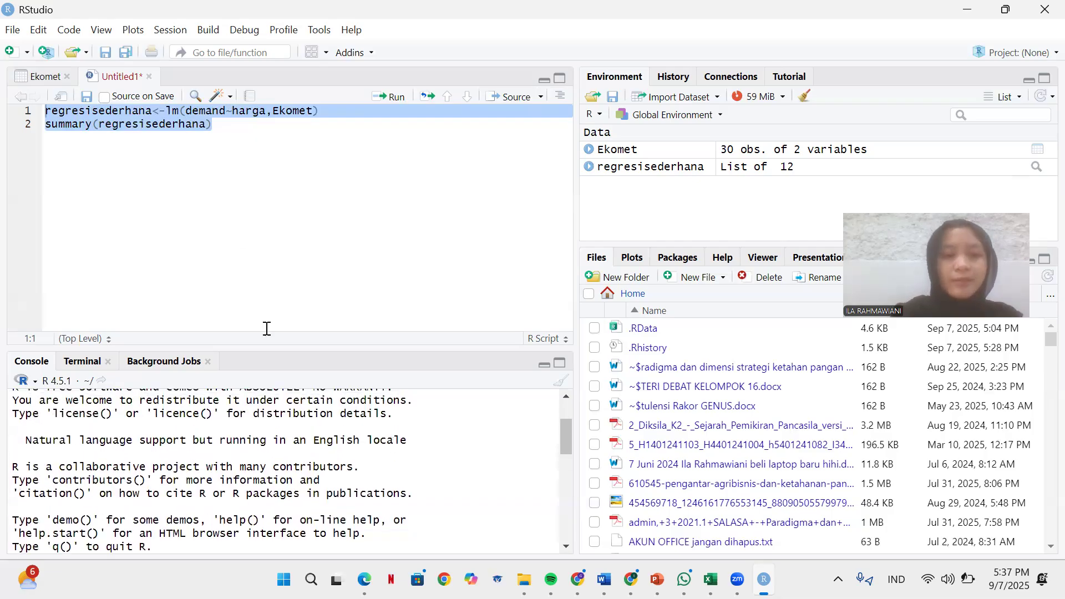
pyautogui.scroll(-10, 292, 470)
pyautogui.scroll(1, 294, 471)
pyautogui.scroll(1, 293, 471)
pyautogui.scroll(-5, 293, 470)
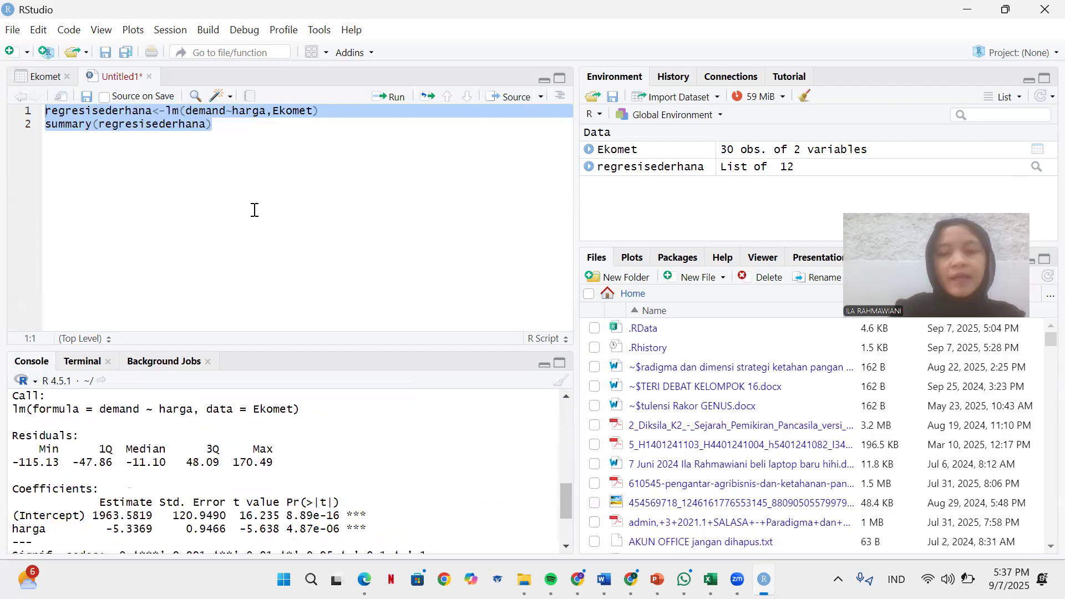
pyautogui.click(227, 162)
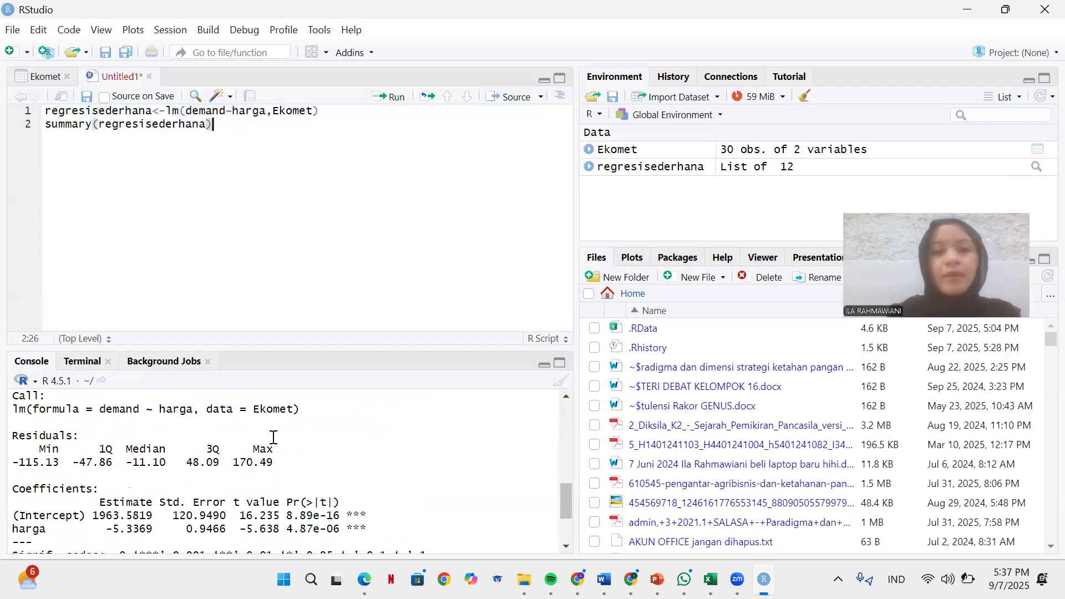
pyautogui.scroll(-3, 274, 437)
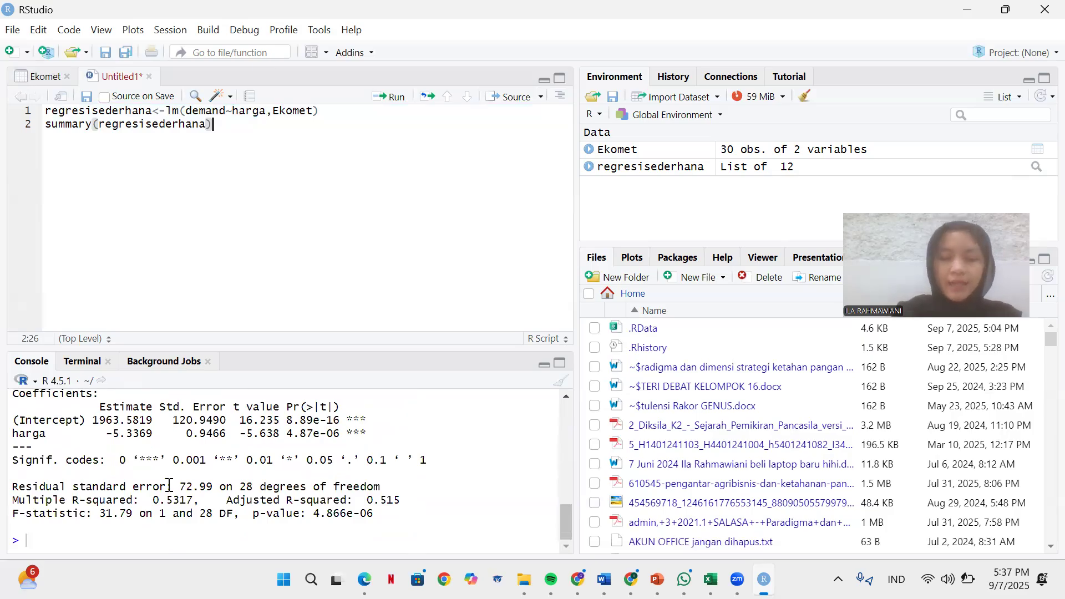